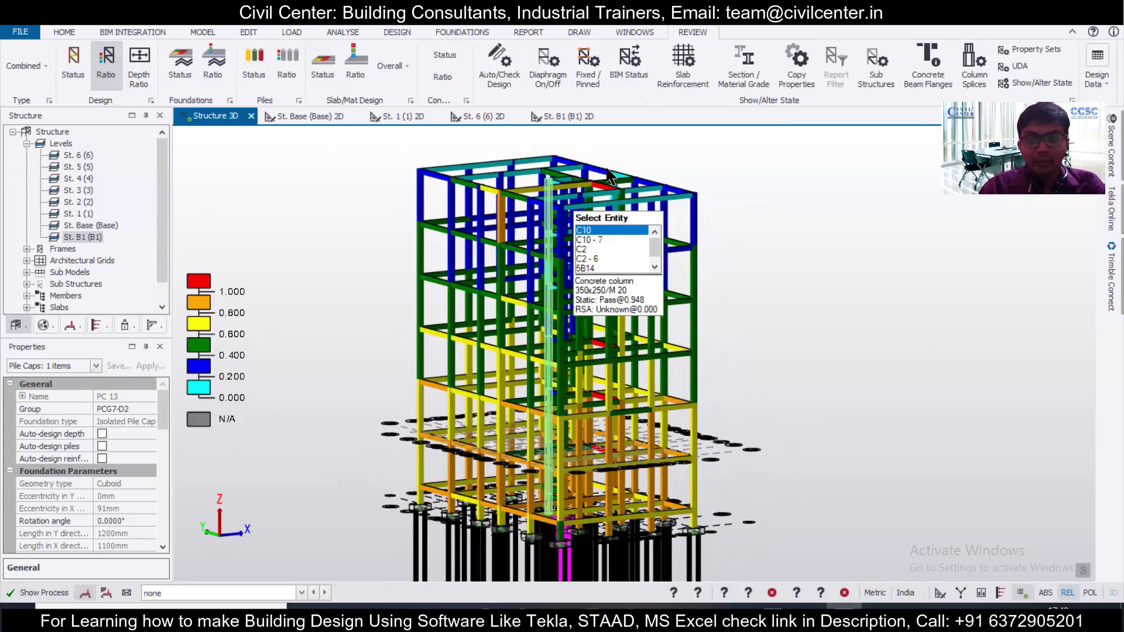
Step: Examine the colour-coded design ratios of the beams and columns from several sides and levels of the building
{"action": "mouse_move", "coordinate": [600, 198]}
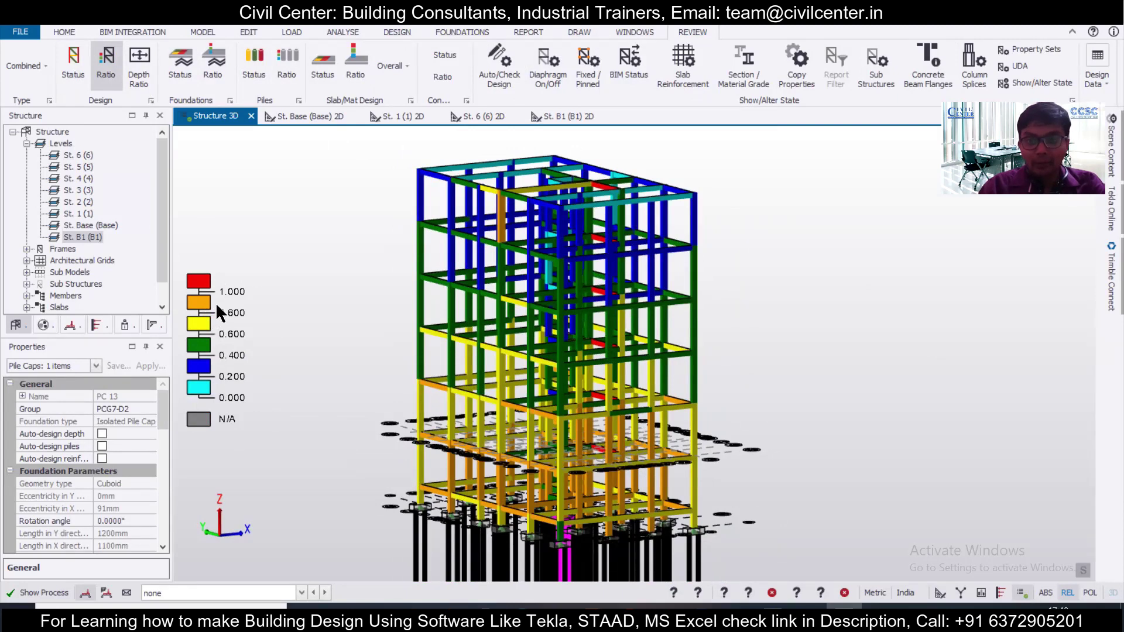
{"action": "scroll", "coordinate": [525, 485], "scroll_direction": "up", "scroll_amount": 2}
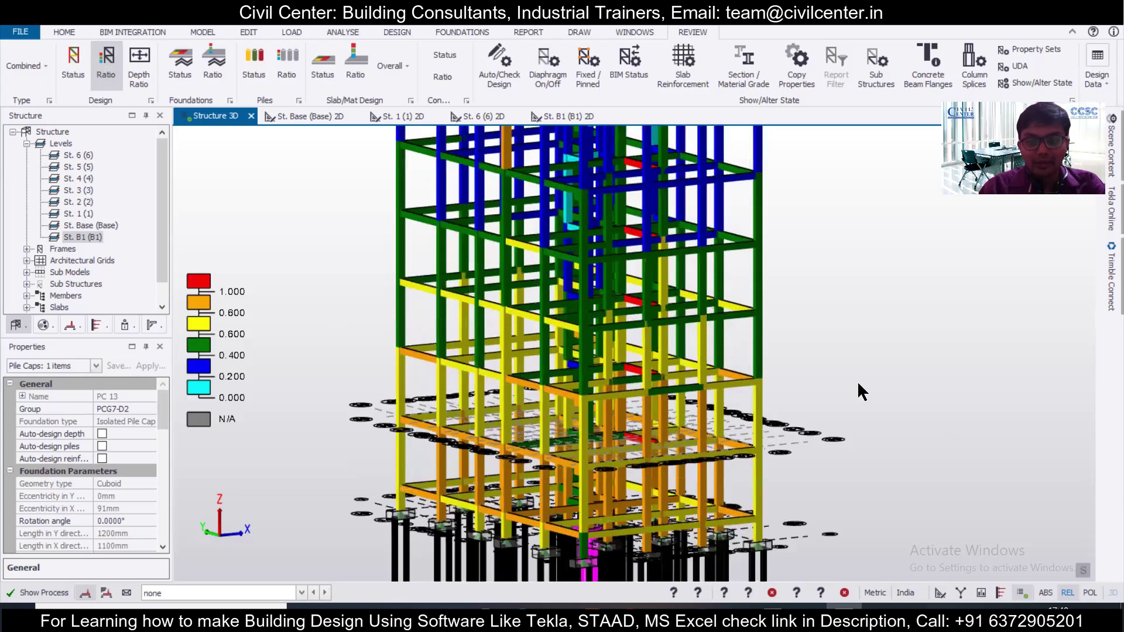
{"action": "right_click_drag", "start_coordinate": [856, 380], "coordinate": [796, 396]}
{"action": "scroll", "coordinate": [716, 490], "scroll_direction": "up", "scroll_amount": 2}
{"action": "right_click_drag", "start_coordinate": [785, 483], "coordinate": [291, 406]}
{"action": "right_click_drag", "start_coordinate": [326, 346], "coordinate": [398, 395]}
{"action": "right_click_drag", "start_coordinate": [368, 316], "coordinate": [333, 389]}
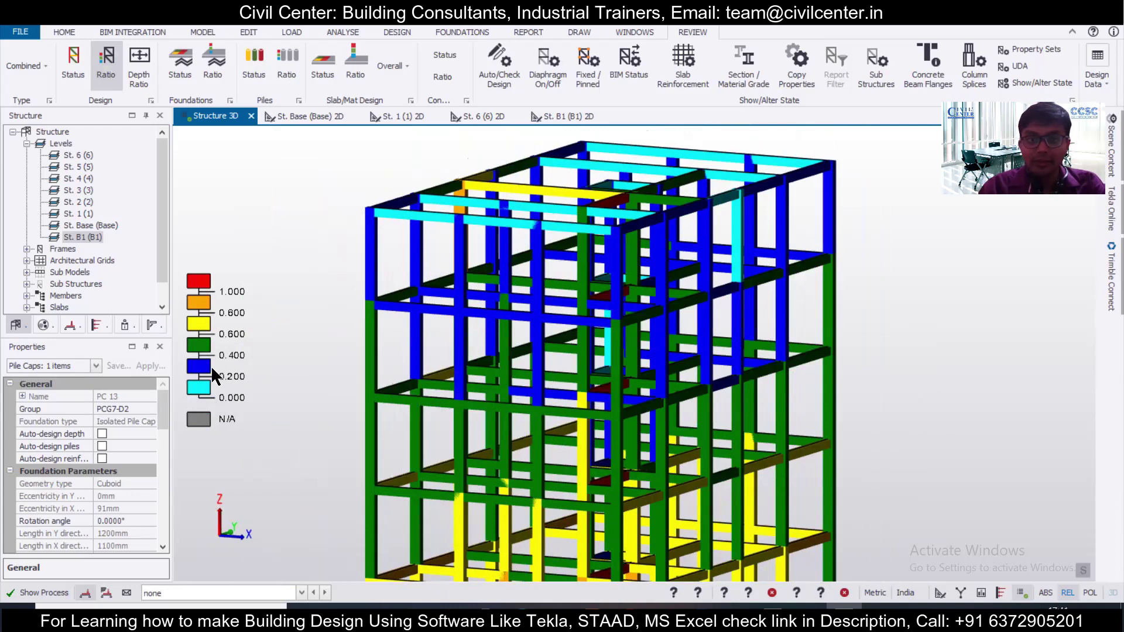
{"action": "middle_click_drag", "start_coordinate": [302, 359], "coordinate": [712, 376]}
{"action": "scroll", "coordinate": [512, 518], "scroll_direction": "up", "scroll_amount": 2}
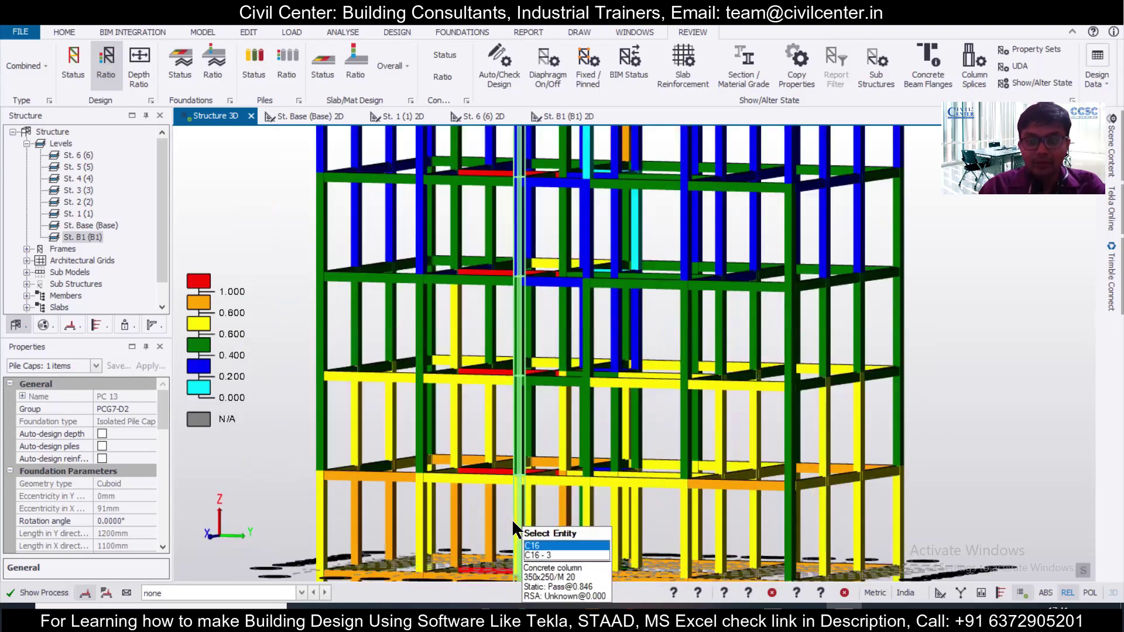
Step: Select concrete column C16 and check its section size and concrete grade in its properties
{"action": "left_click", "coordinate": [512, 518]}
{"action": "middle_click_drag", "start_coordinate": [956, 431], "coordinate": [445, 505]}
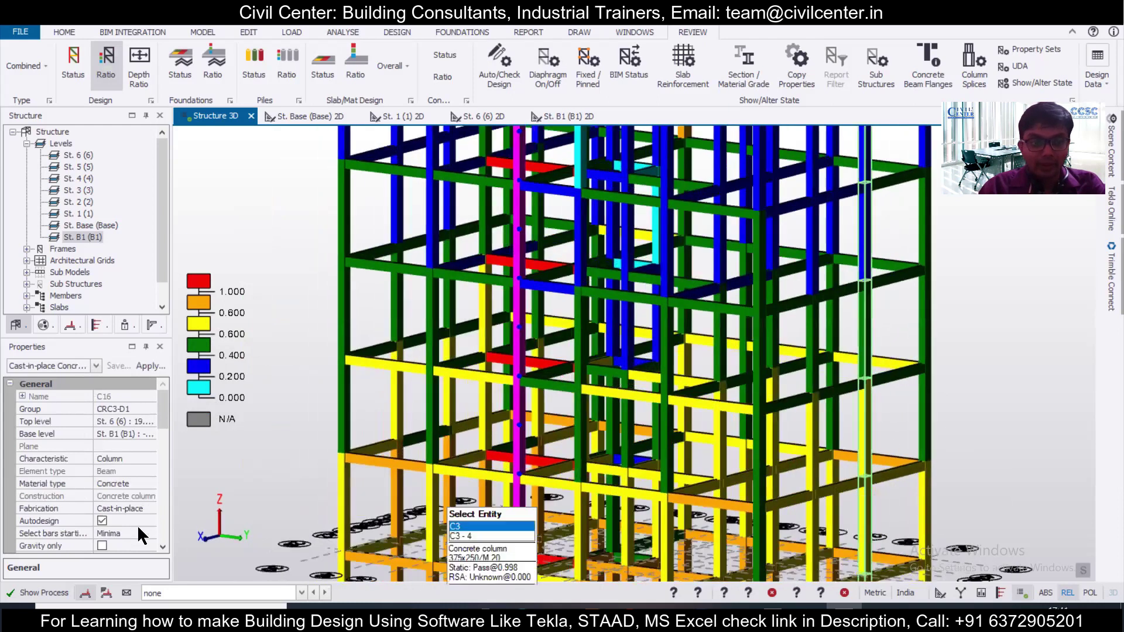
{"action": "left_click_drag", "start_coordinate": [160, 409], "coordinate": [166, 443]}
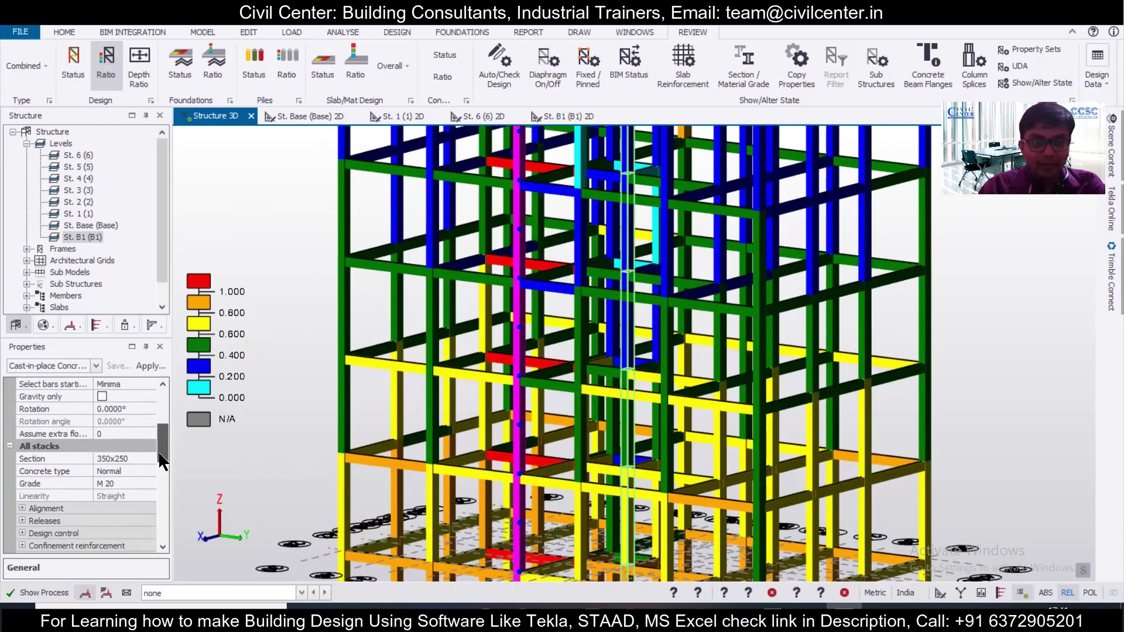
{"action": "right_click", "coordinate": [517, 523]}
{"action": "left_click", "coordinate": [950, 439]}
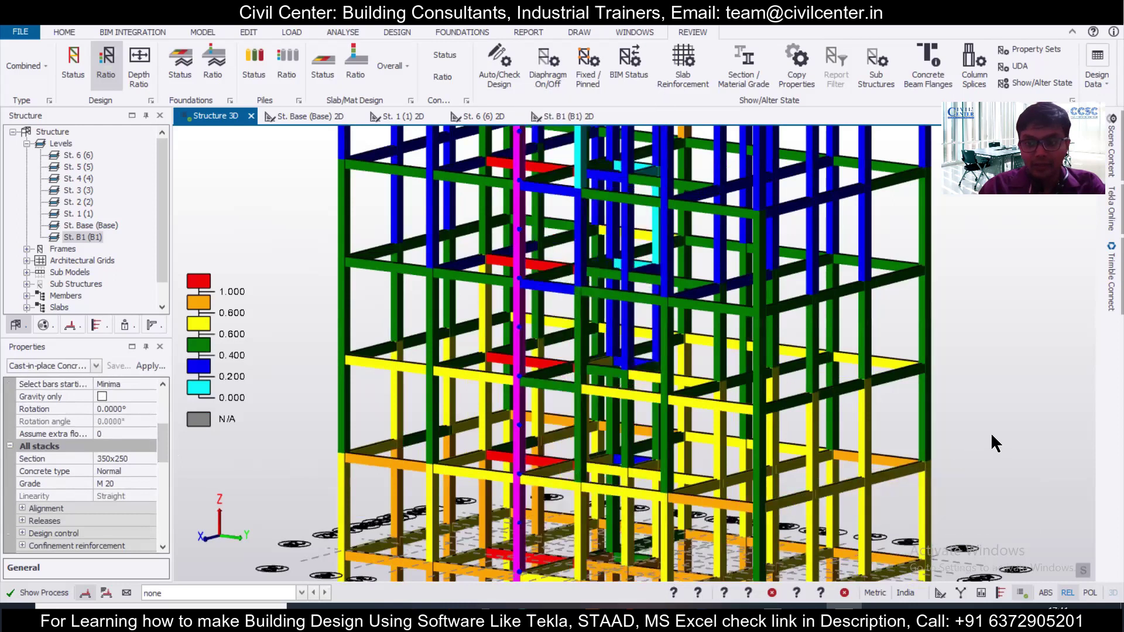
Step: Run the Design Member check on column C16, review its longitudinal bars summary and close the results
{"action": "middle_click_drag", "start_coordinate": [991, 431], "coordinate": [938, 323]}
{"action": "mouse_move", "coordinate": [476, 398]}
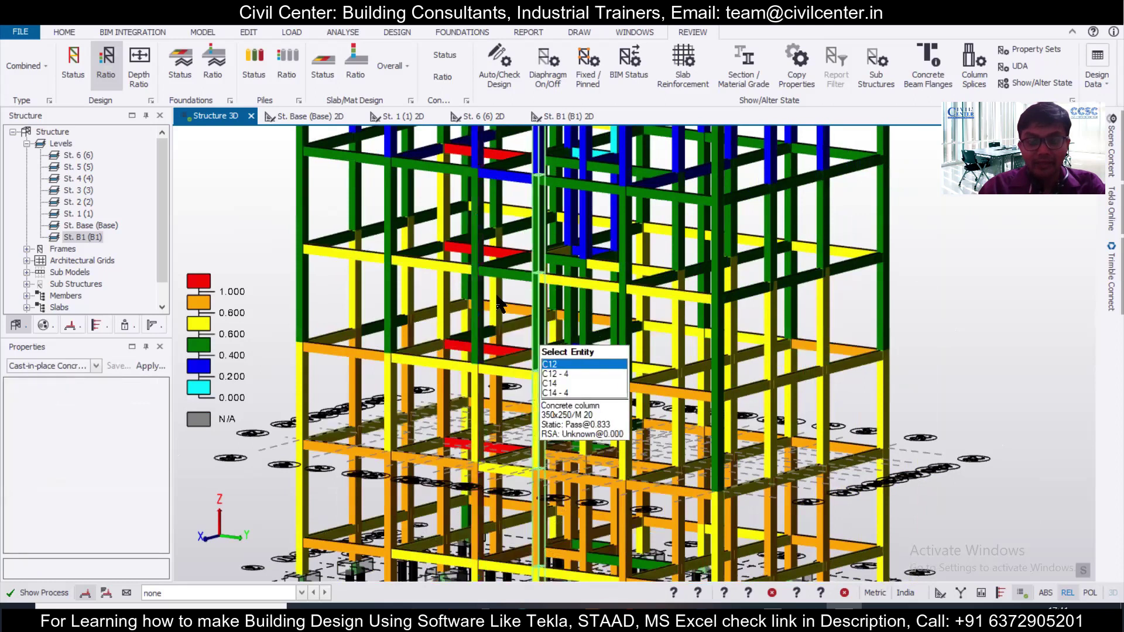
{"action": "middle_click_drag", "start_coordinate": [476, 153], "coordinate": [482, 215]}
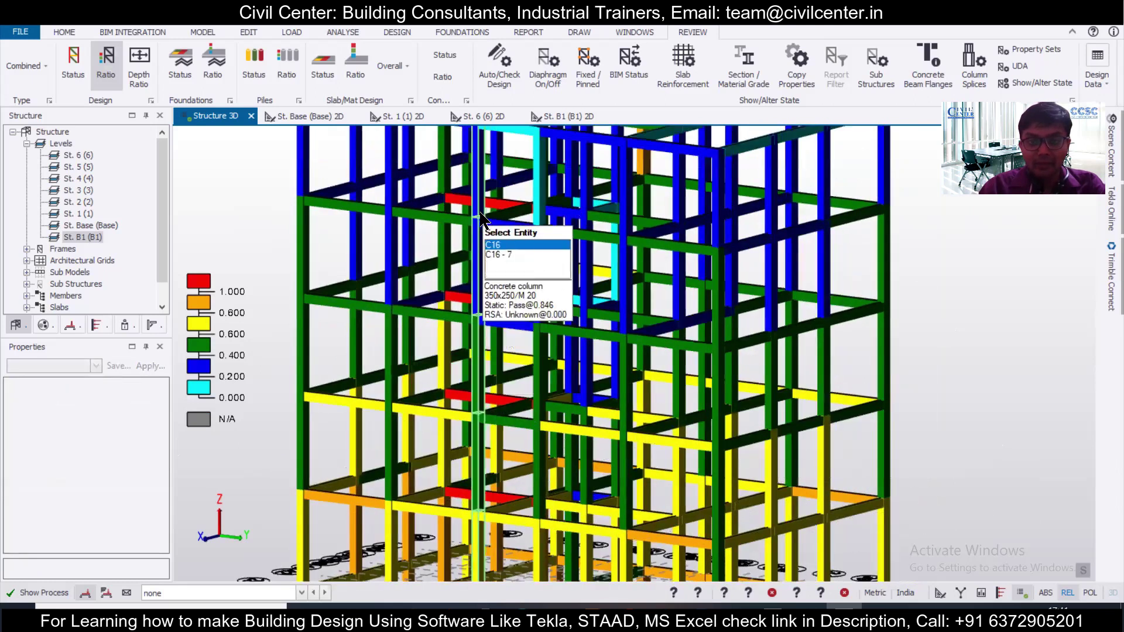
{"action": "middle_click_drag", "start_coordinate": [498, 512], "coordinate": [474, 451]}
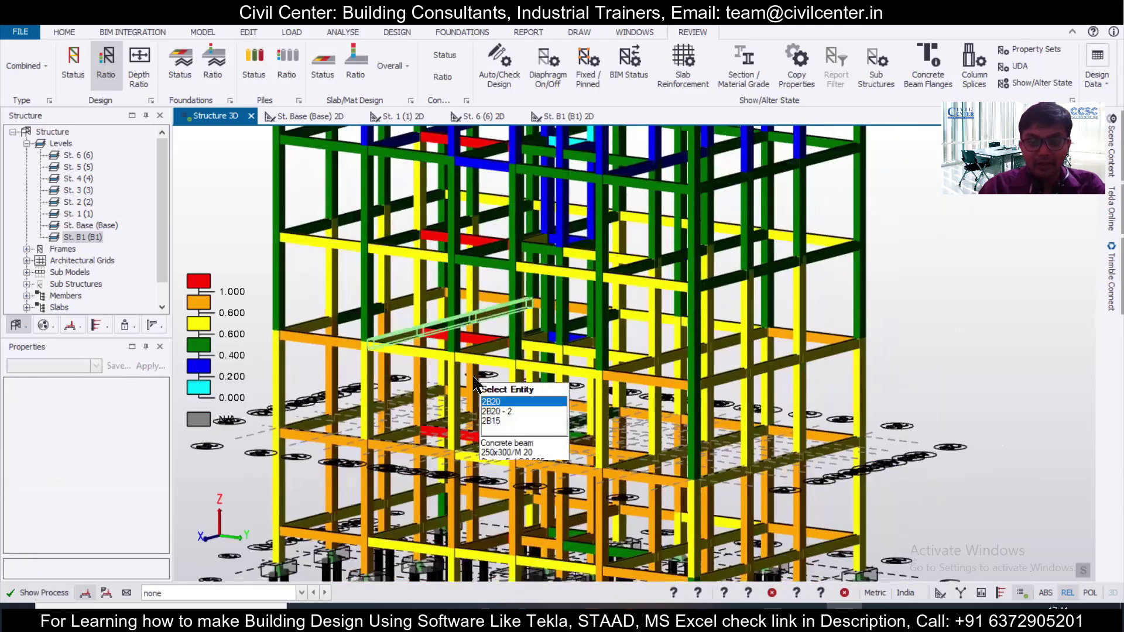
{"action": "left_click", "coordinate": [459, 511]}
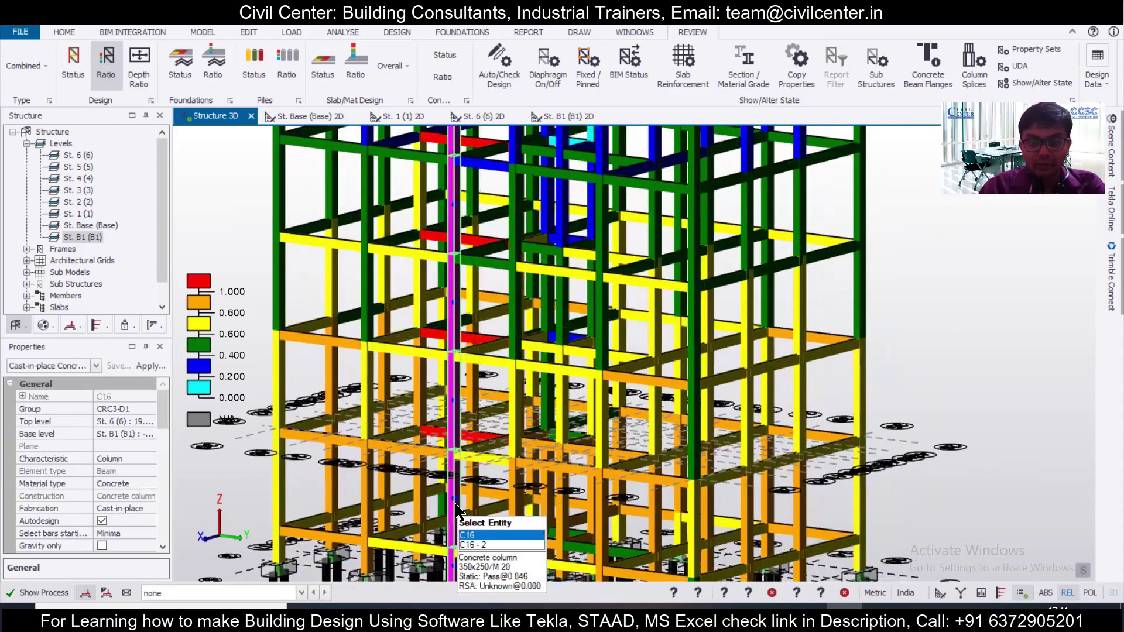
{"action": "right_click", "coordinate": [456, 506]}
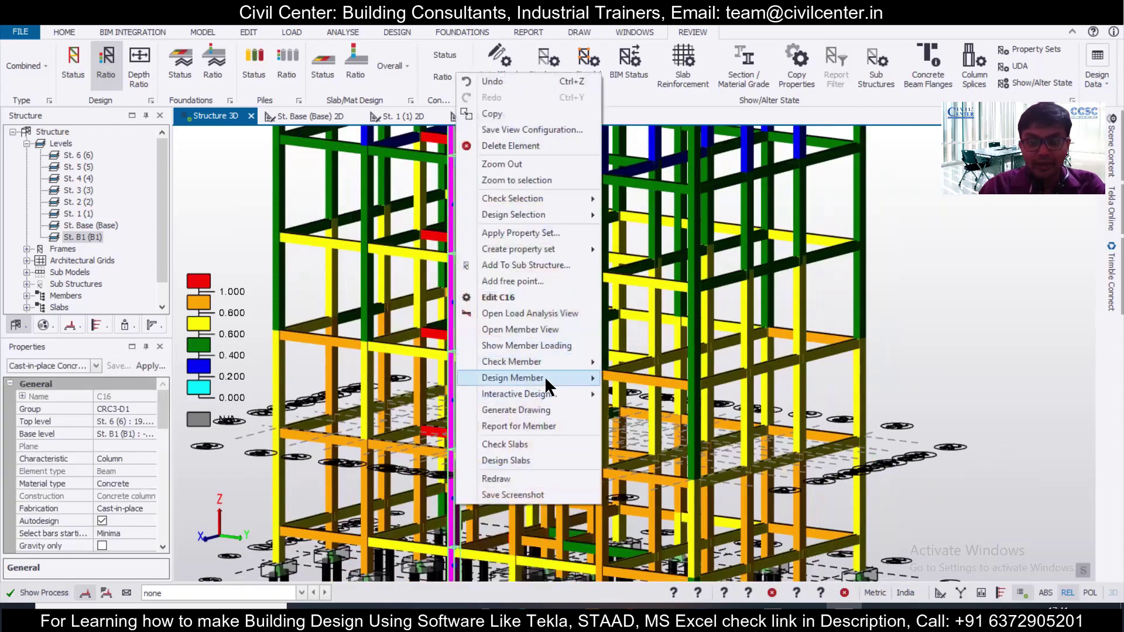
{"action": "left_click", "coordinate": [611, 380]}
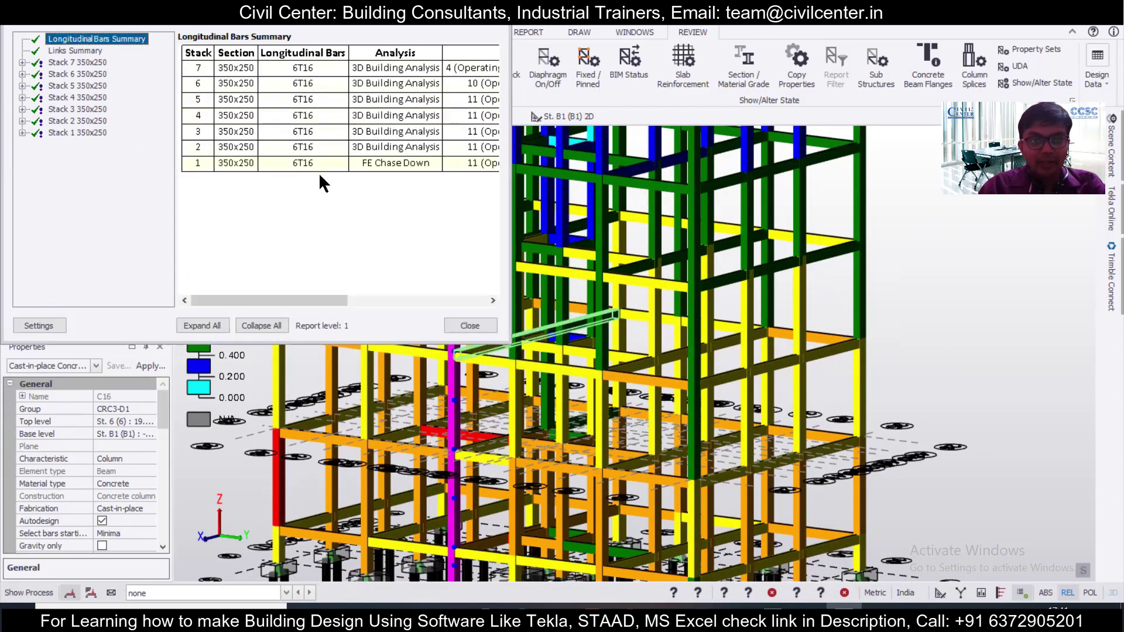
{"action": "left_click", "coordinate": [495, 24]}
Step: Examine the design ratios of column C16 and its neighbouring columns and beams from the roof to the foundations
{"action": "scroll", "coordinate": [474, 422], "scroll_direction": "down", "scroll_amount": 3}
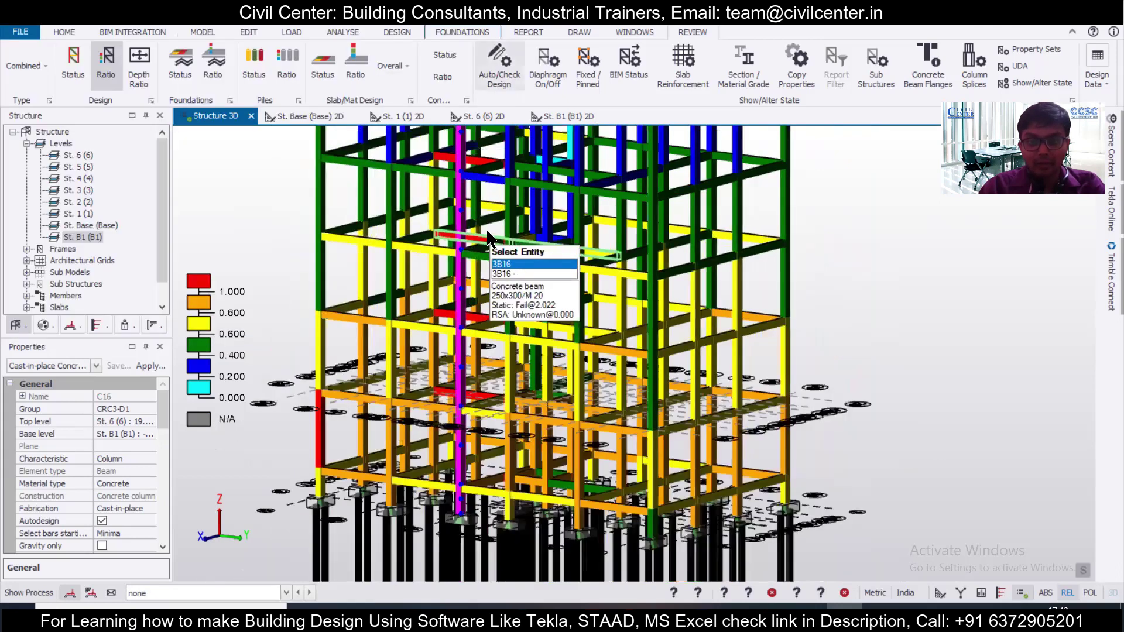
{"action": "scroll", "coordinate": [477, 421], "scroll_direction": "down", "scroll_amount": 5}
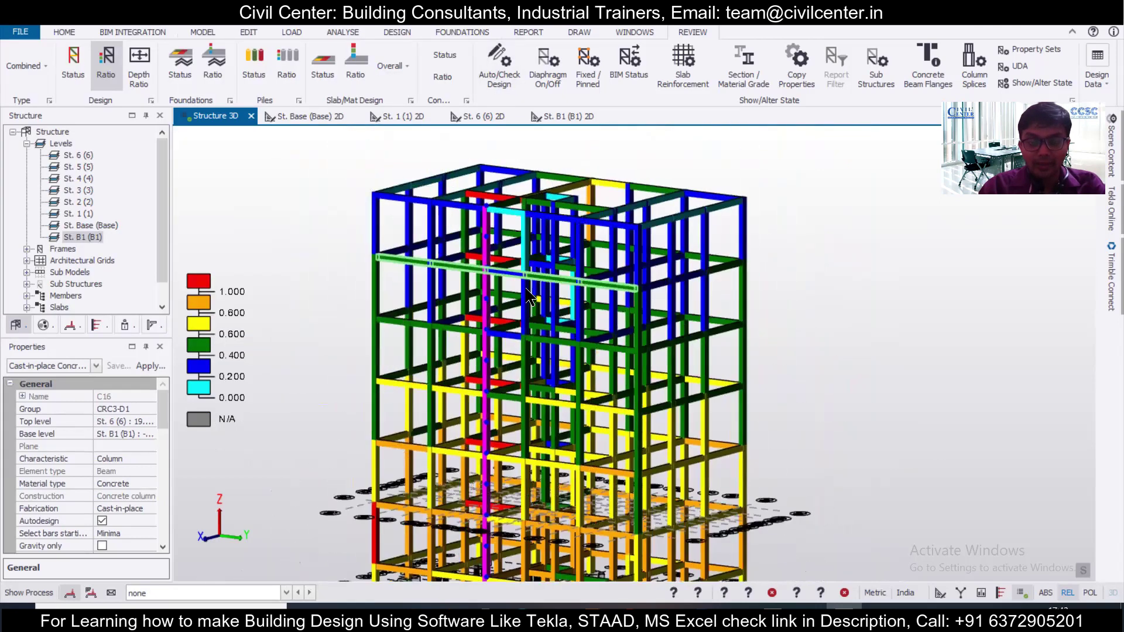
{"action": "scroll", "coordinate": [486, 413], "scroll_direction": "up", "scroll_amount": 2}
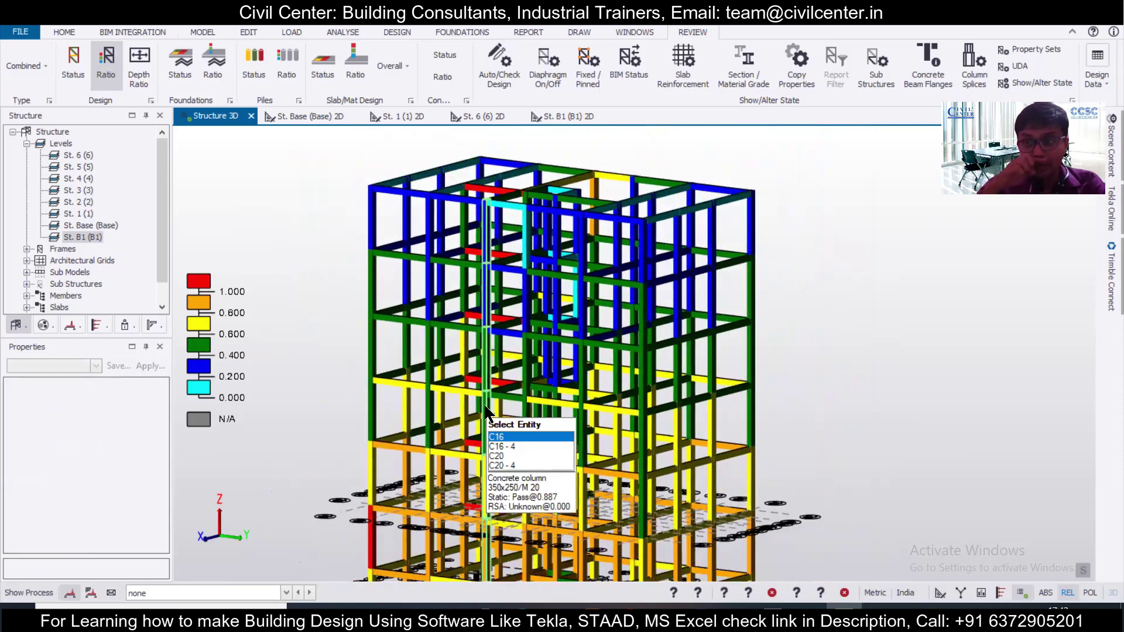
{"action": "scroll", "coordinate": [492, 404], "scroll_direction": "up", "scroll_amount": 2}
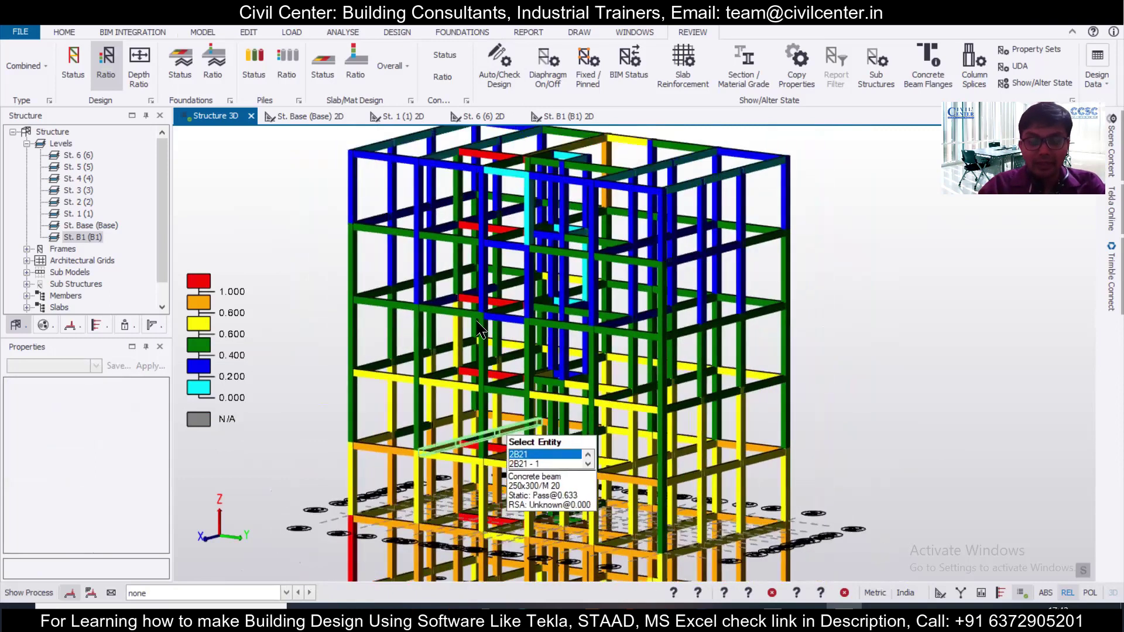
{"action": "scroll", "coordinate": [492, 451], "scroll_direction": "up", "scroll_amount": 3}
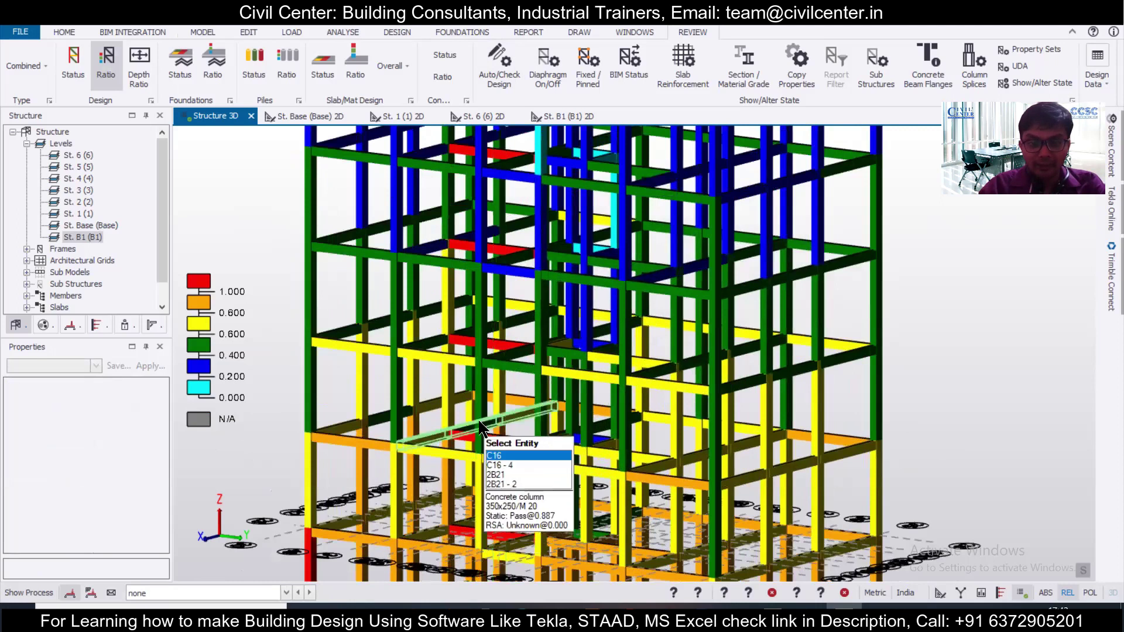
{"action": "scroll", "coordinate": [493, 446], "scroll_direction": "down", "scroll_amount": 3}
{"action": "scroll", "coordinate": [450, 454], "scroll_direction": "up", "scroll_amount": 3}
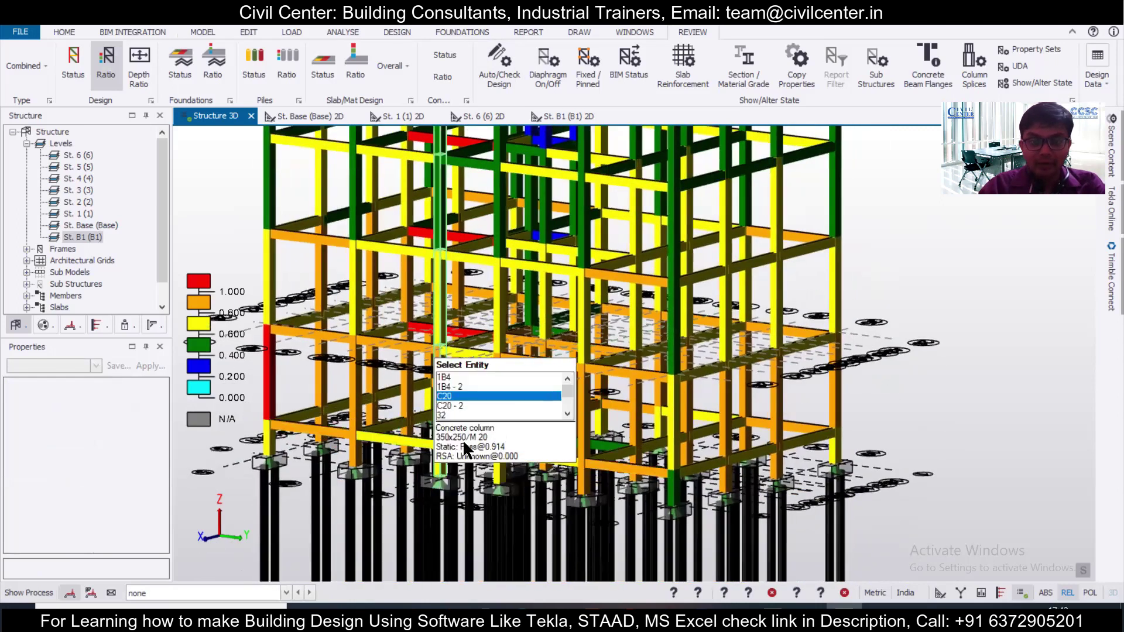
{"action": "scroll", "coordinate": [463, 410], "scroll_direction": "up", "scroll_amount": 2}
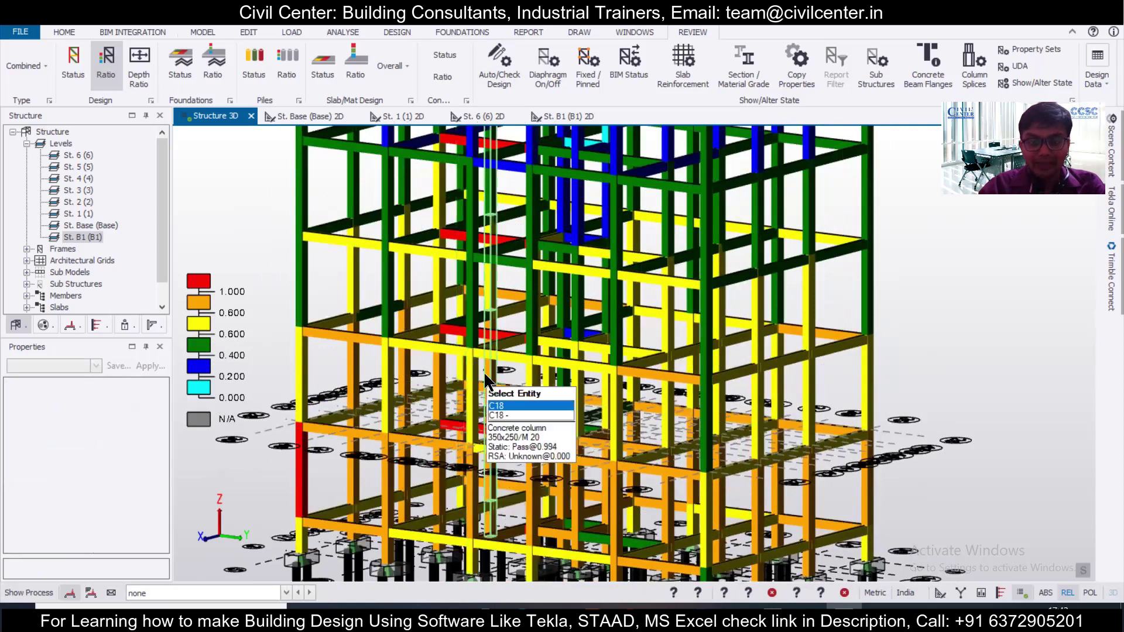
{"action": "scroll", "coordinate": [485, 370], "scroll_direction": "up", "scroll_amount": 2}
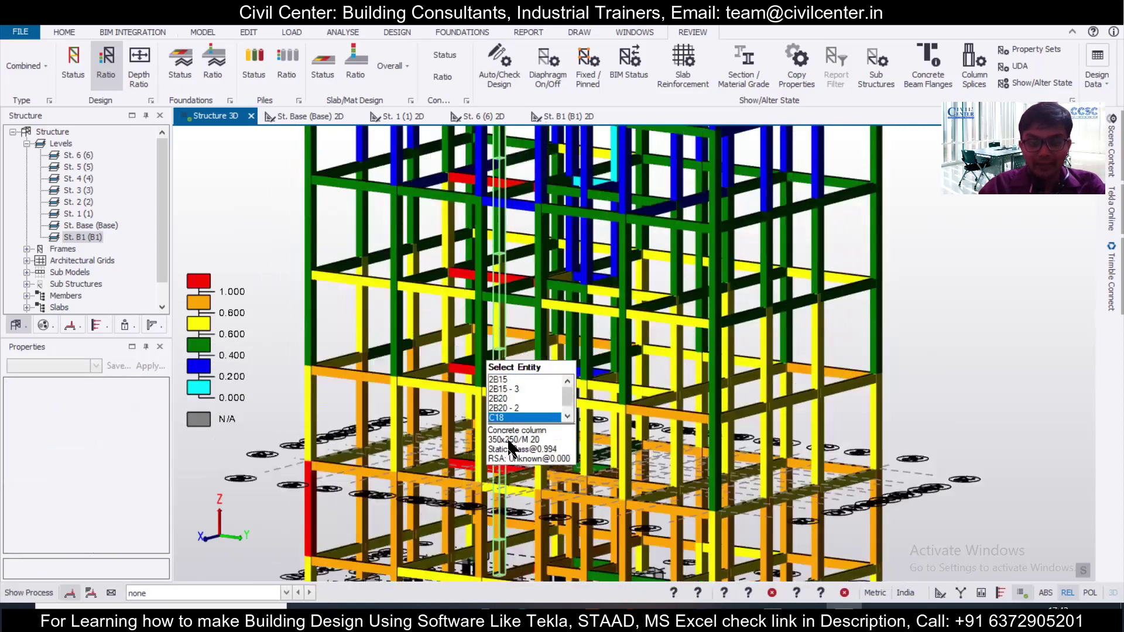
{"action": "scroll", "coordinate": [498, 374], "scroll_direction": "down", "scroll_amount": 1}
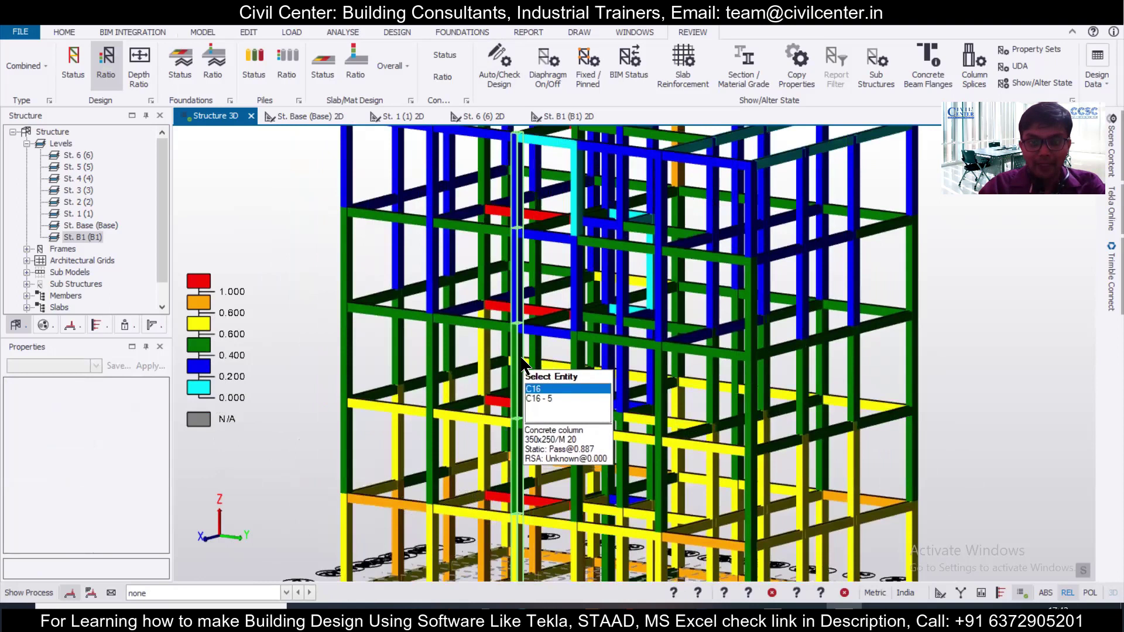
{"action": "scroll", "coordinate": [539, 445], "scroll_direction": "down", "scroll_amount": 1}
{"action": "scroll", "coordinate": [539, 443], "scroll_direction": "up", "scroll_amount": 2}
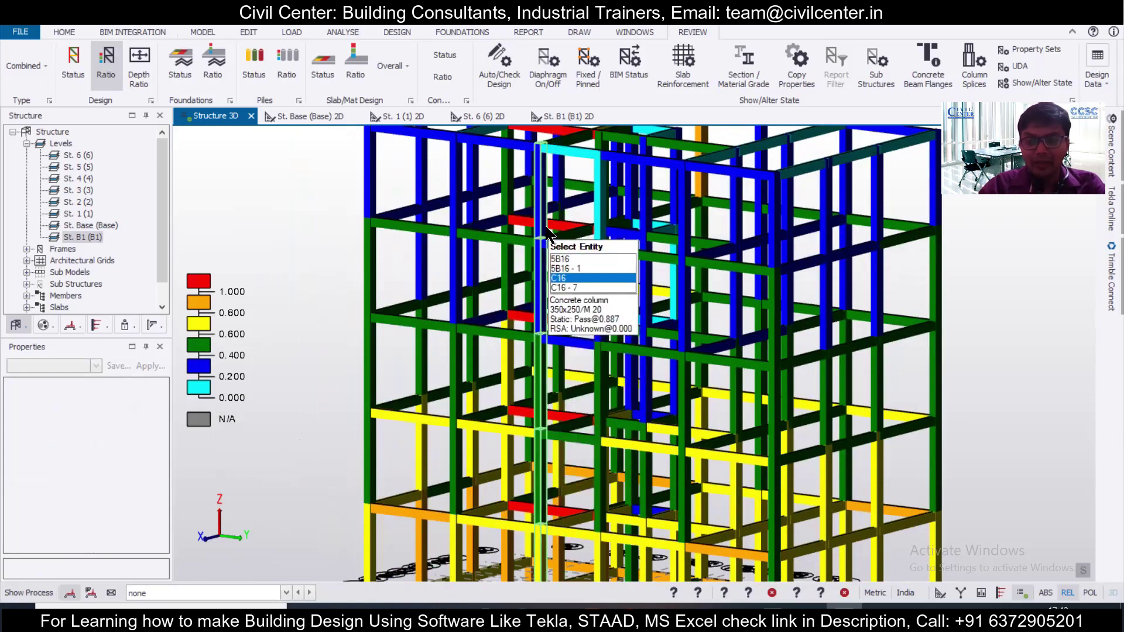
Step: Inspect the size settings of Stack #1, Stack #2 and Stack #3 in column C16's full properties, leaving them unedited
{"action": "left_click", "coordinate": [538, 462]}
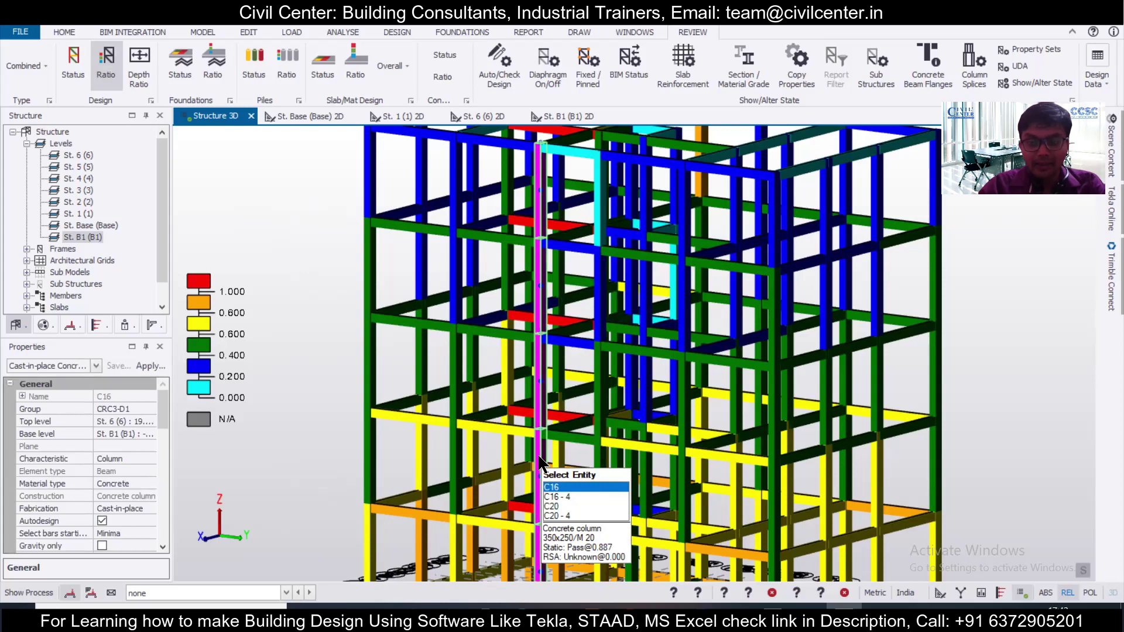
{"action": "double_click", "coordinate": [538, 462]}
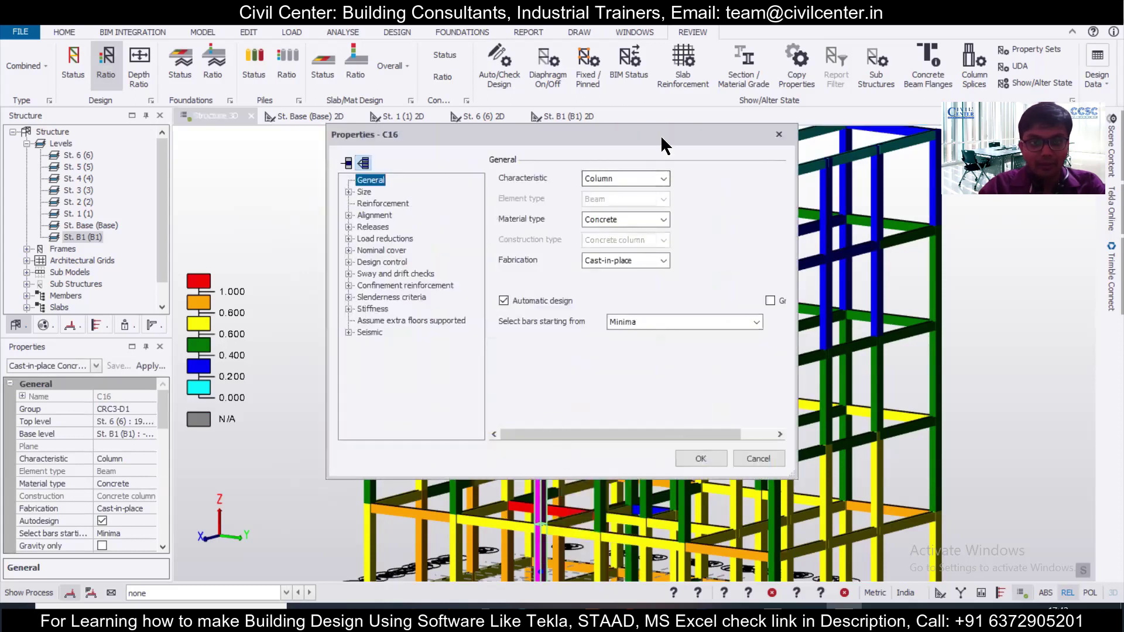
{"action": "left_click_drag", "start_coordinate": [660, 135], "coordinate": [333, 84]}
{"action": "left_click", "coordinate": [20, 141]}
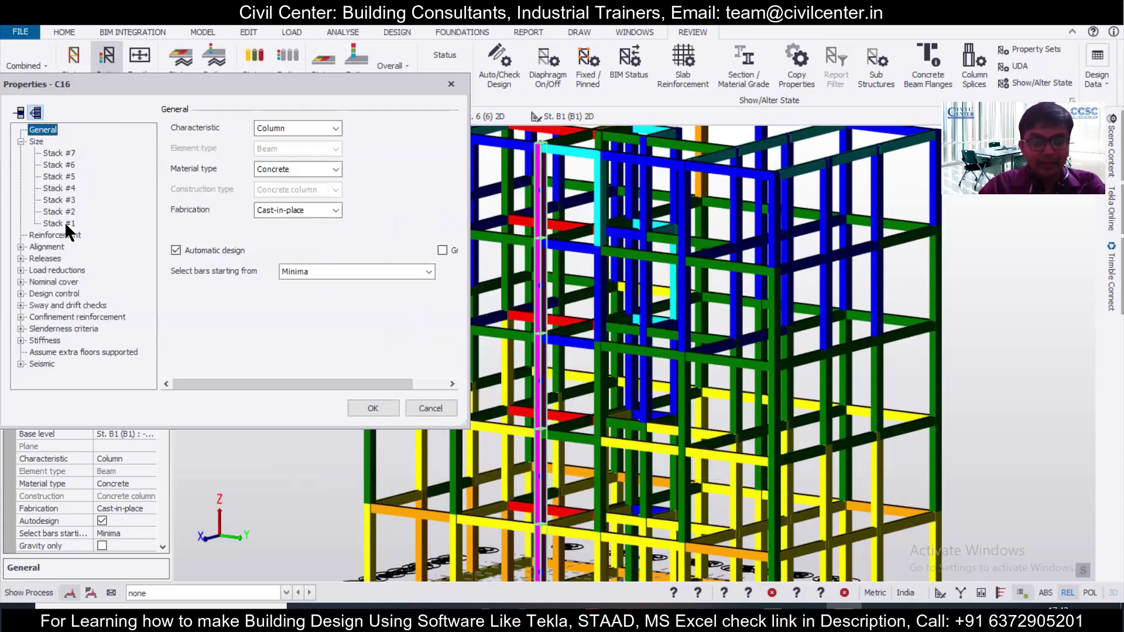
{"action": "left_click", "coordinate": [66, 223]}
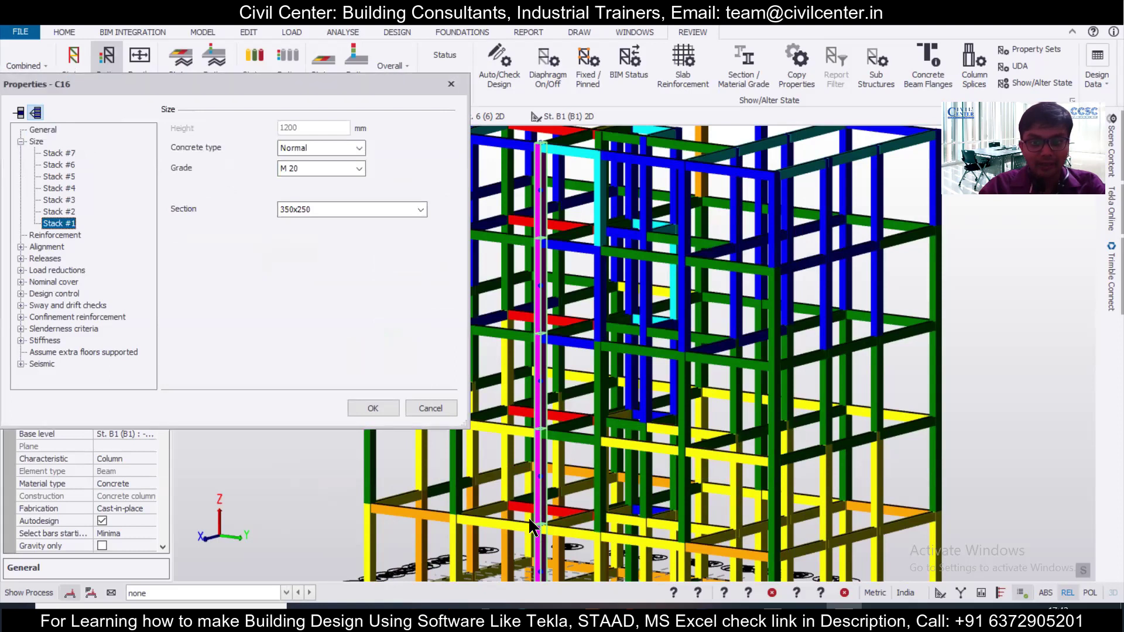
{"action": "left_click", "coordinate": [73, 212]}
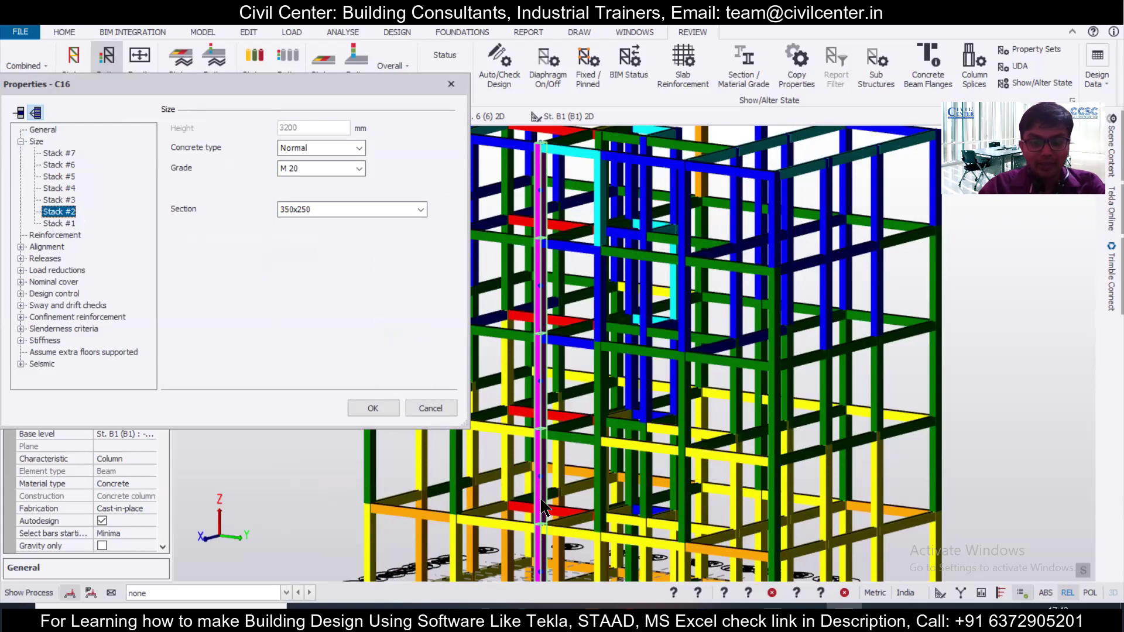
{"action": "left_click", "coordinate": [65, 200]}
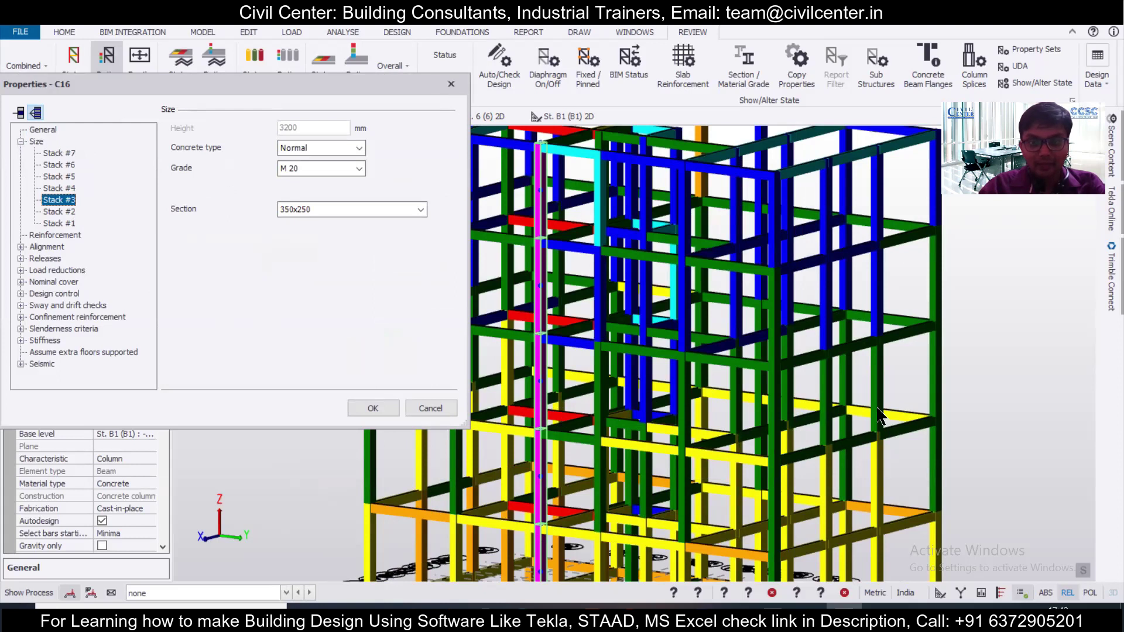
{"action": "left_click", "coordinate": [451, 83]}
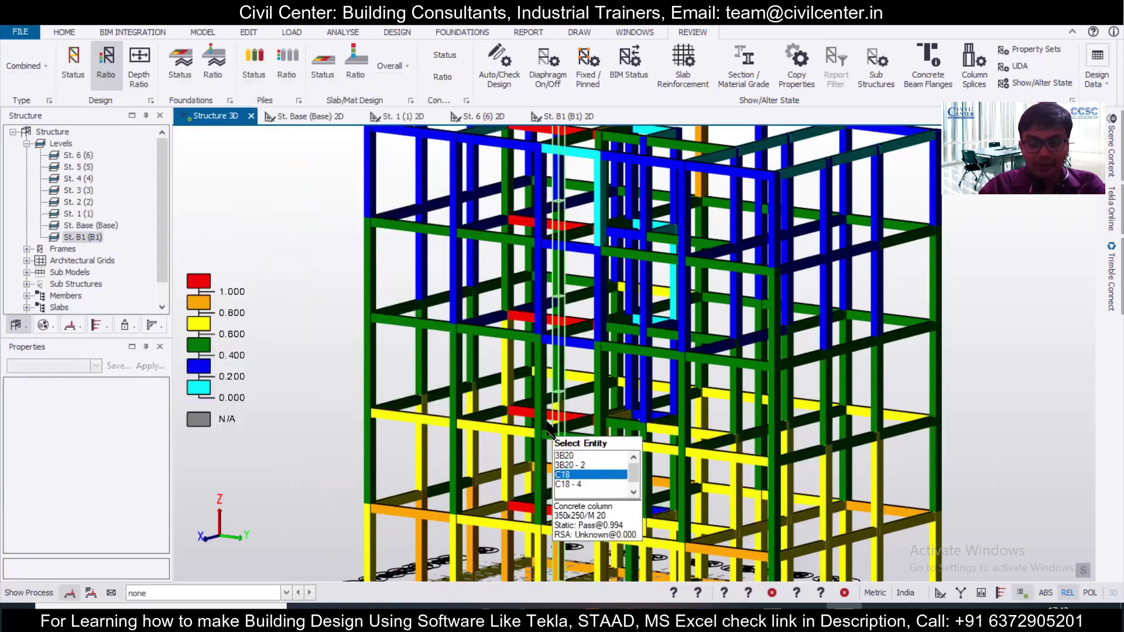
Step: Examine the design ratios around column C16, select the column and review its section, grade and nominal cover in its properties
{"action": "scroll", "coordinate": [567, 379], "scroll_direction": "down", "scroll_amount": 1}
{"action": "scroll", "coordinate": [567, 379], "scroll_direction": "up", "scroll_amount": 1}
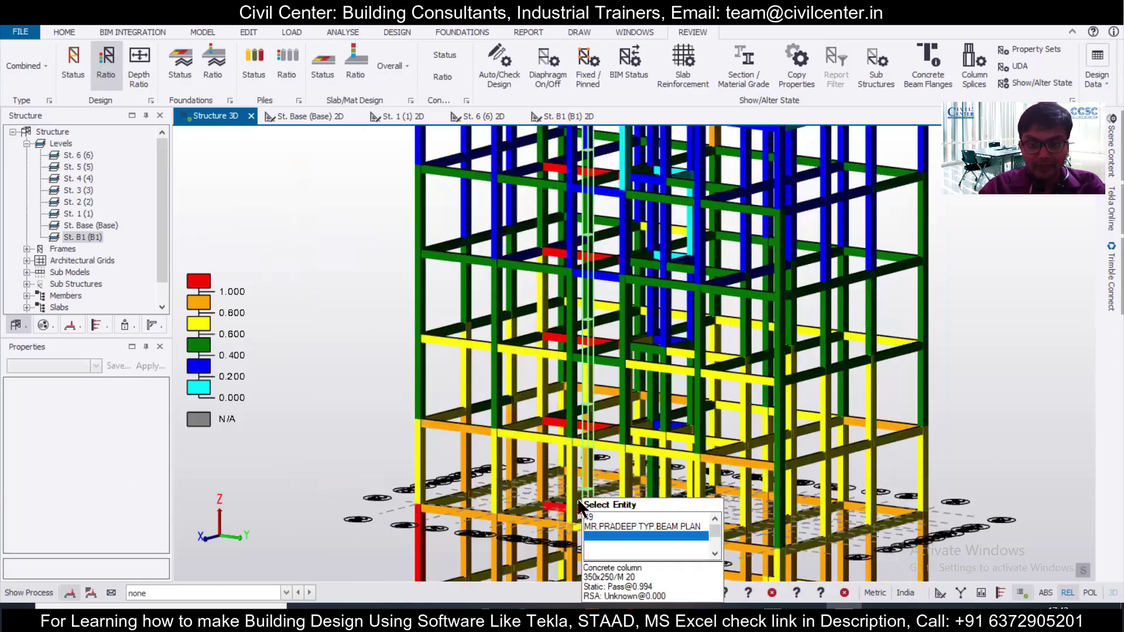
{"action": "scroll", "coordinate": [594, 397], "scroll_direction": "down", "scroll_amount": 1}
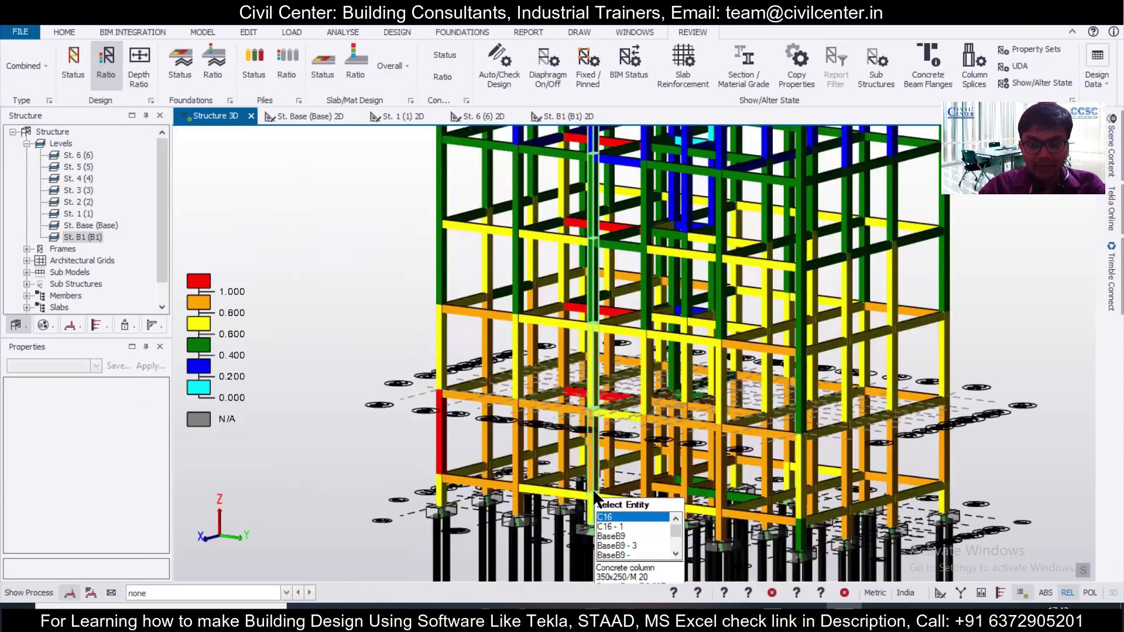
{"action": "scroll", "coordinate": [632, 329], "scroll_direction": "down", "scroll_amount": 3}
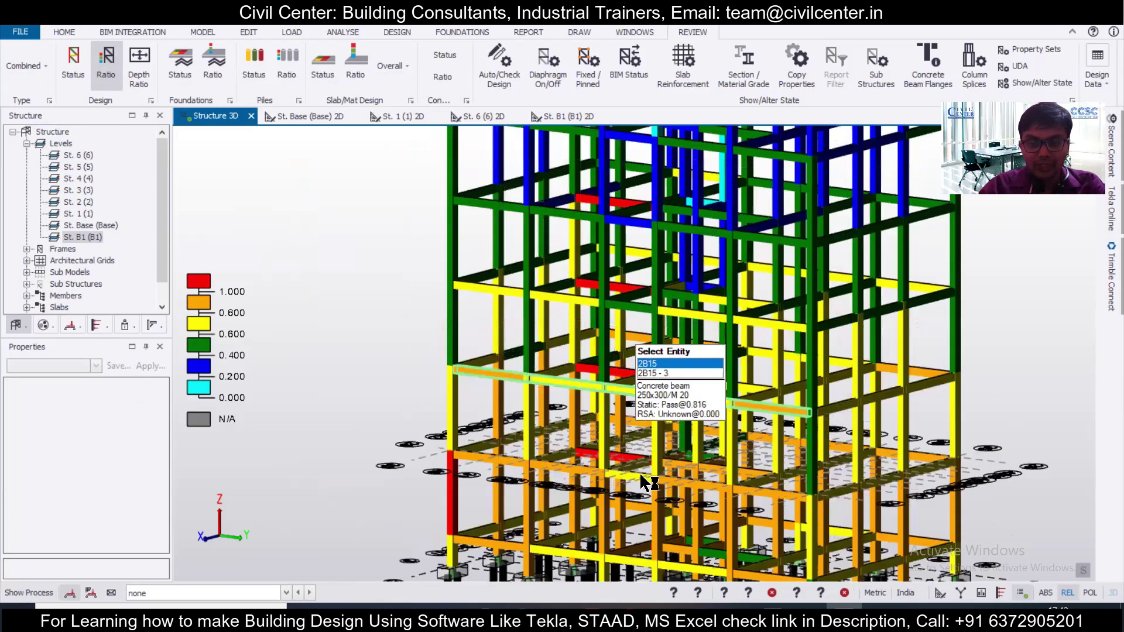
{"action": "left_click", "coordinate": [588, 415]}
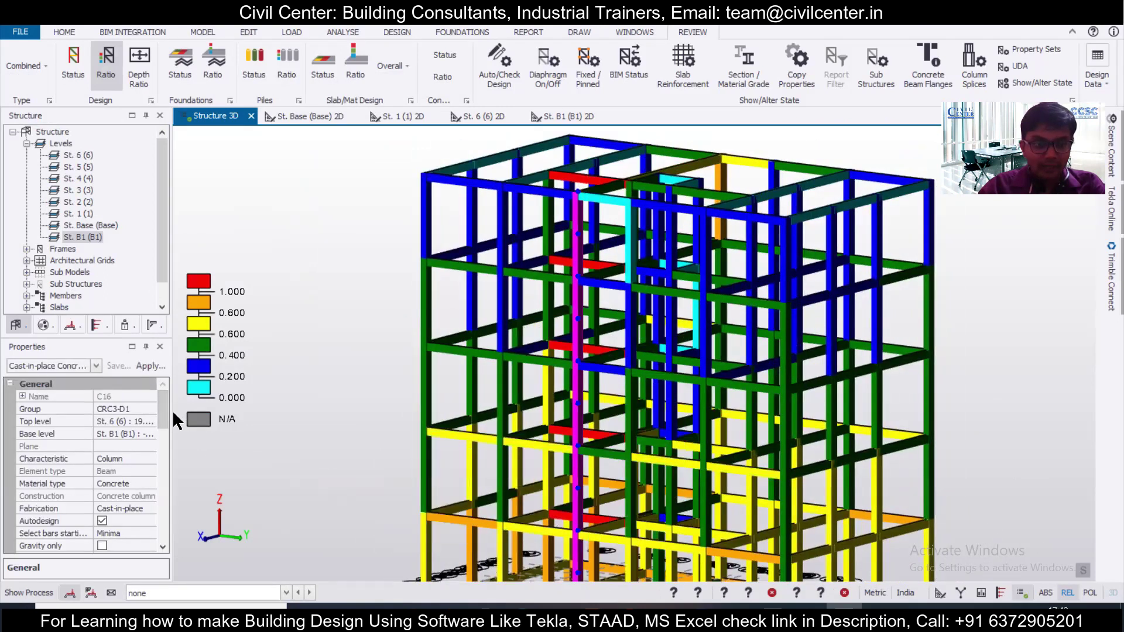
{"action": "left_click_drag", "start_coordinate": [164, 409], "coordinate": [168, 462]}
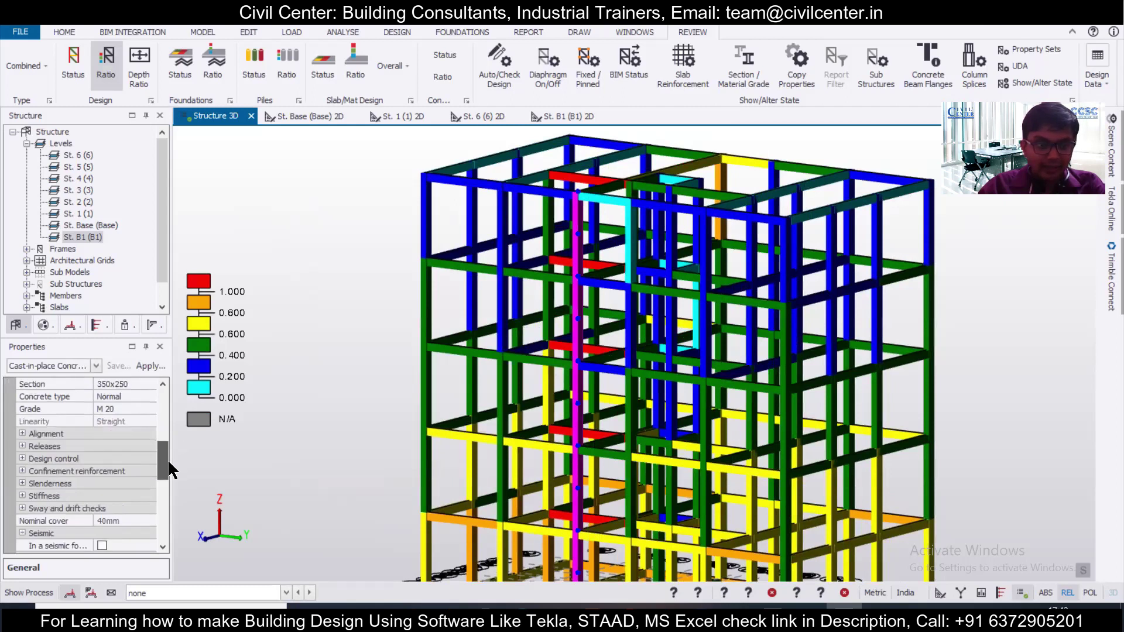
{"action": "mouse_move", "coordinate": [169, 463]}
{"action": "left_mouse_down"}
{"action": "mouse_move", "coordinate": [169, 474]}
{"action": "mouse_move", "coordinate": [167, 459]}
{"action": "left_mouse_up"}
Step: In column C16's full properties, define a rectangular 325x250 mm section and assign it to Stack #4
{"action": "mouse_move", "coordinate": [586, 476]}
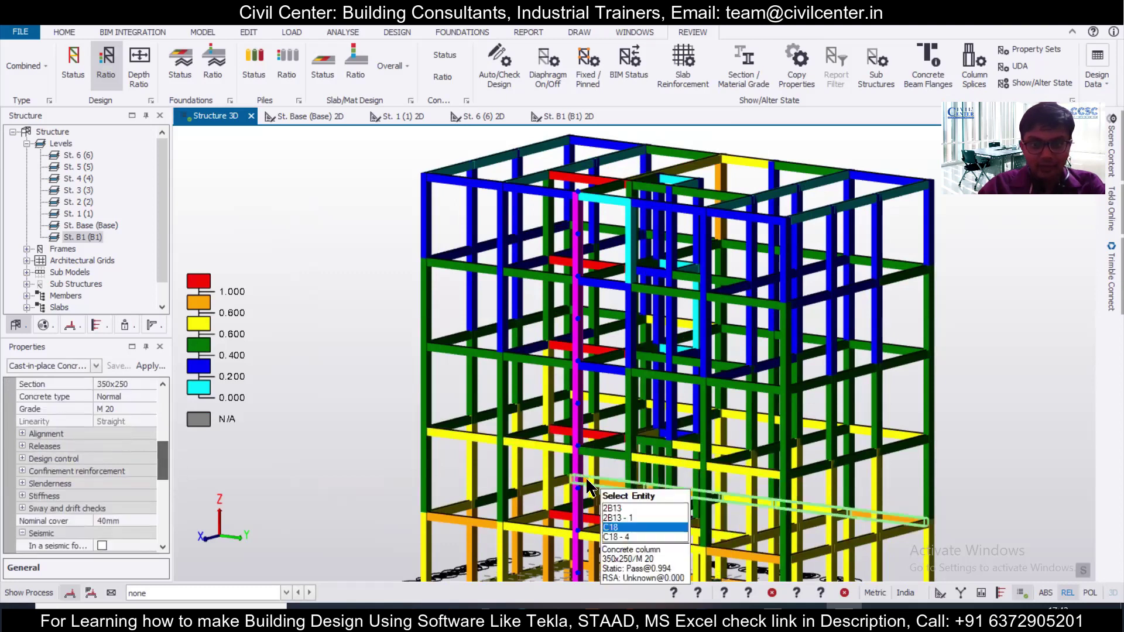
{"action": "double_click", "coordinate": [583, 484]}
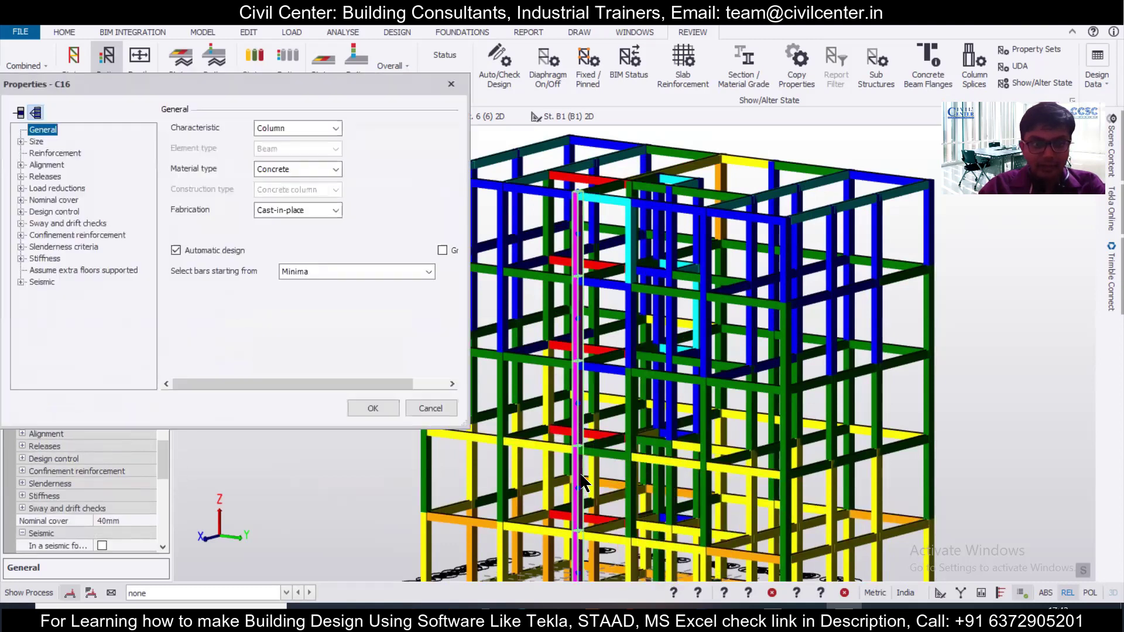
{"action": "left_click", "coordinate": [20, 143]}
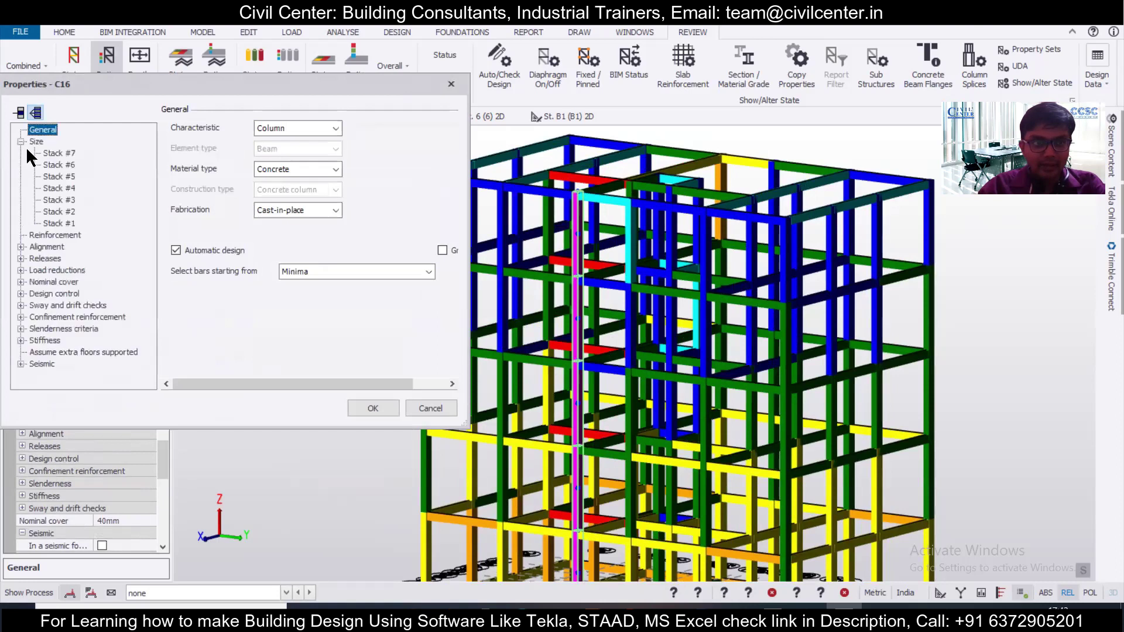
{"action": "left_click", "coordinate": [69, 186]}
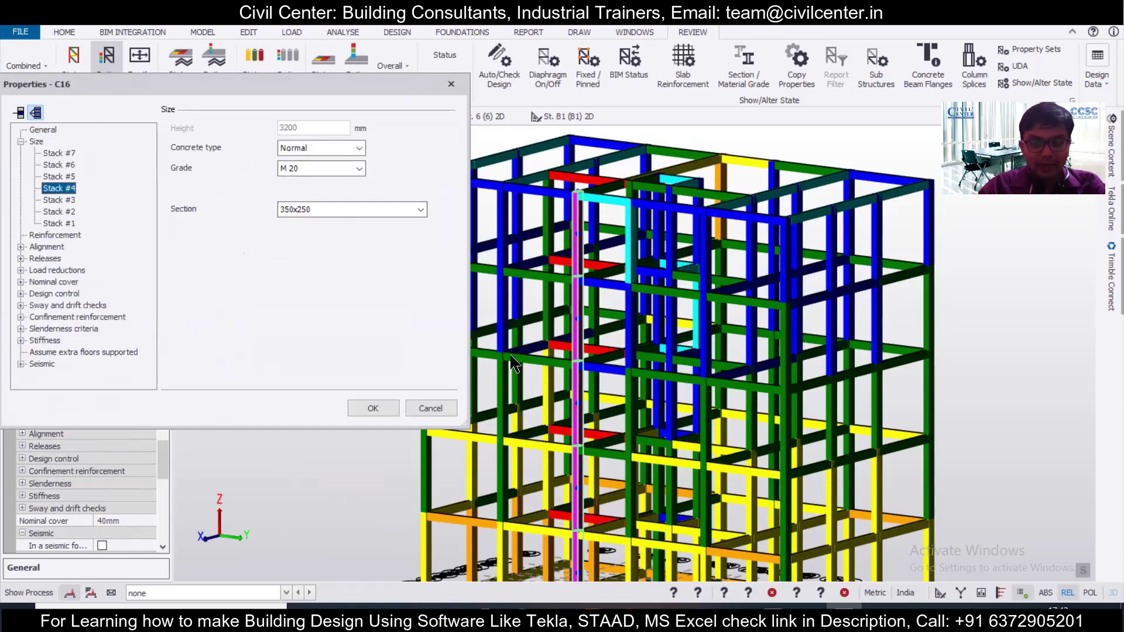
{"action": "left_click", "coordinate": [326, 209]}
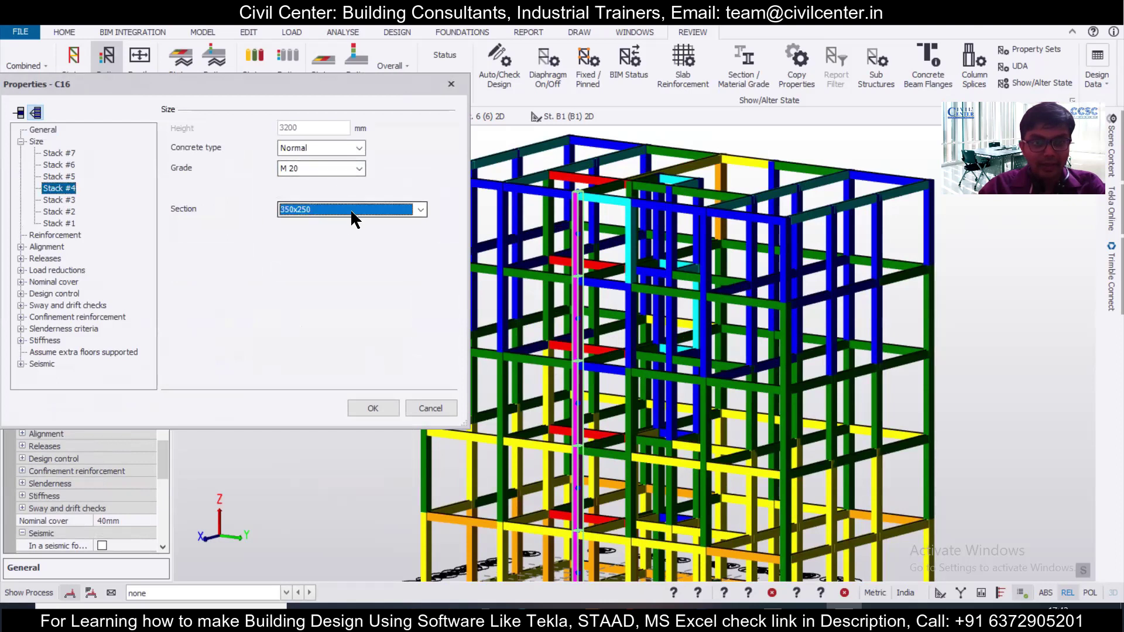
{"action": "left_click", "coordinate": [352, 212]}
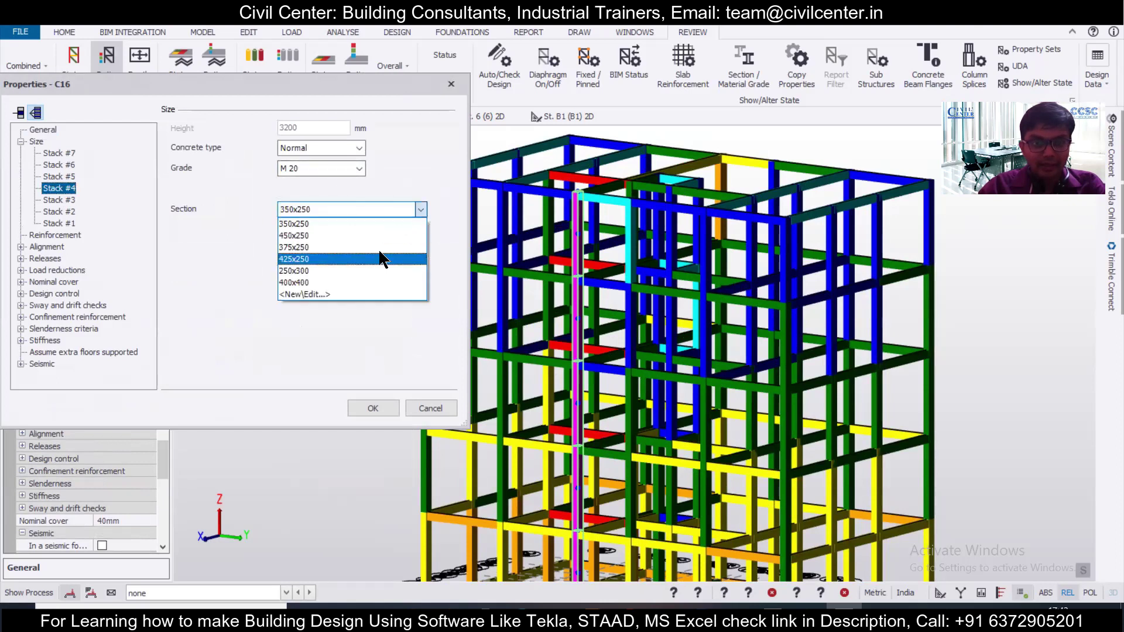
{"action": "left_click", "coordinate": [372, 294]}
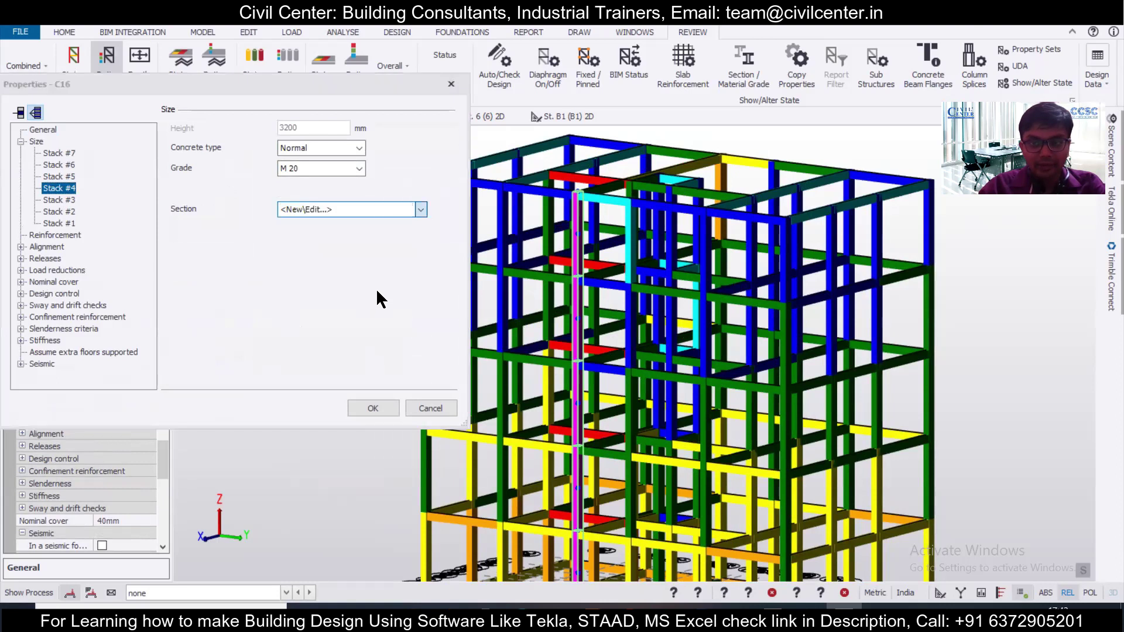
{"action": "type", "text": "325"}
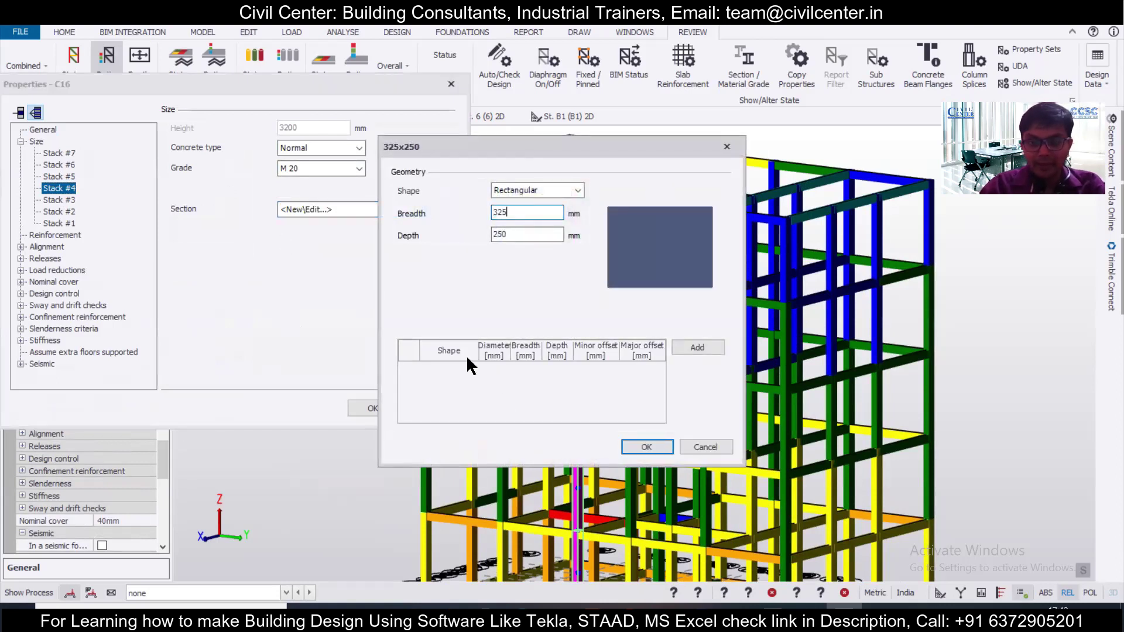
{"action": "left_click", "coordinate": [646, 447]}
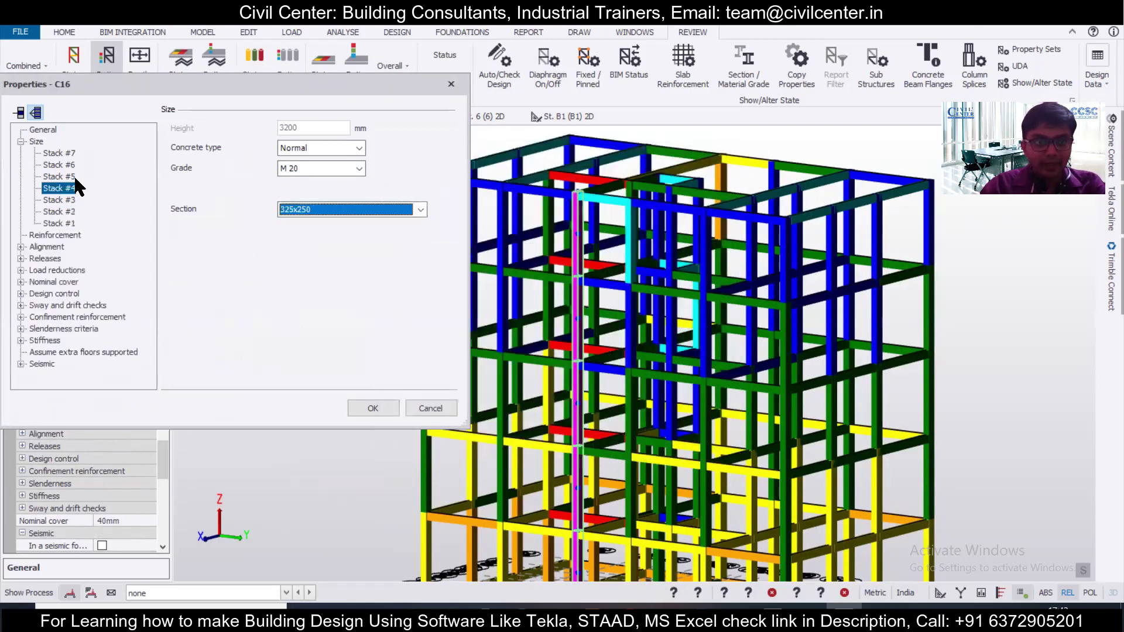
Step: Assign the 325x250 section to Stack #5, Stack #6 and Stack #7 of column C16 and apply the changes
{"action": "left_click", "coordinate": [58, 177]}
{"action": "left_click", "coordinate": [409, 209]}
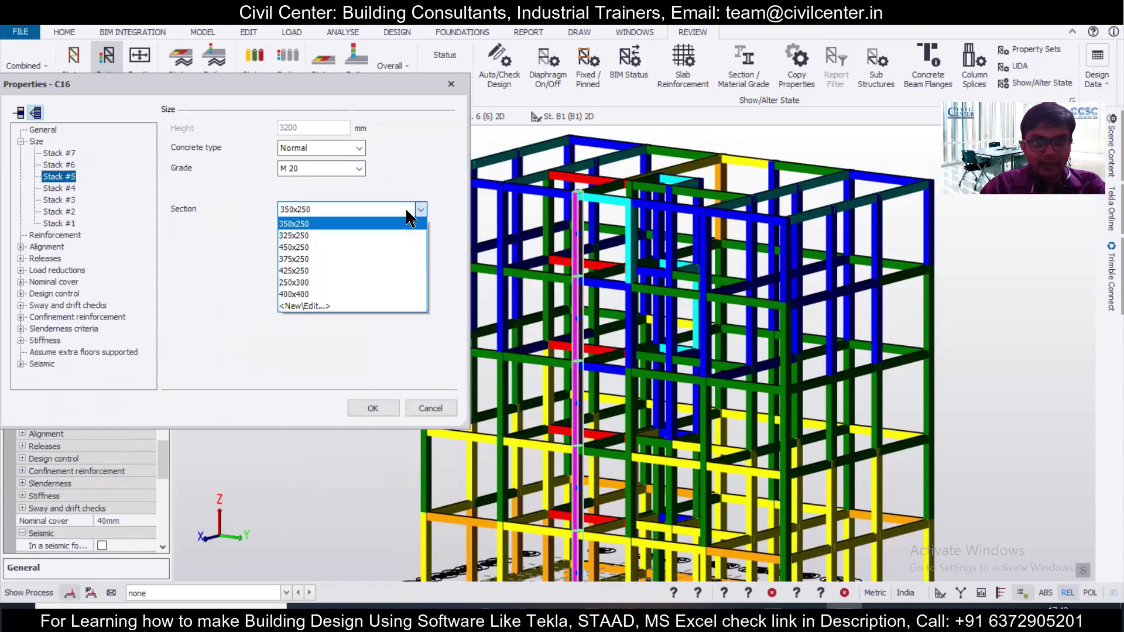
{"action": "left_click", "coordinate": [399, 236]}
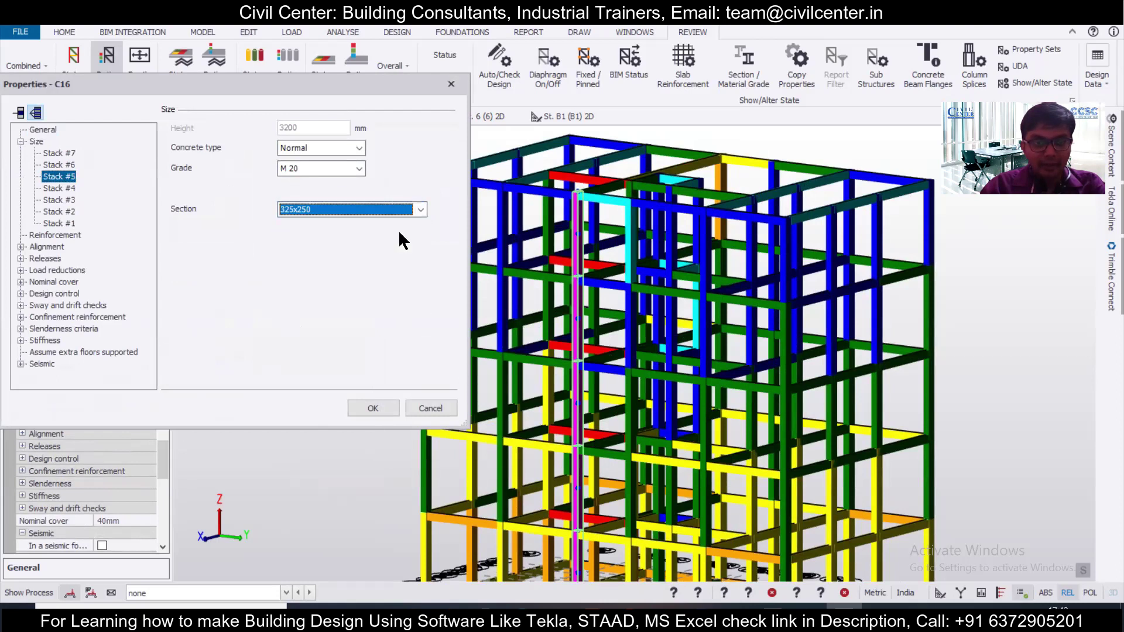
{"action": "left_click", "coordinate": [70, 166]}
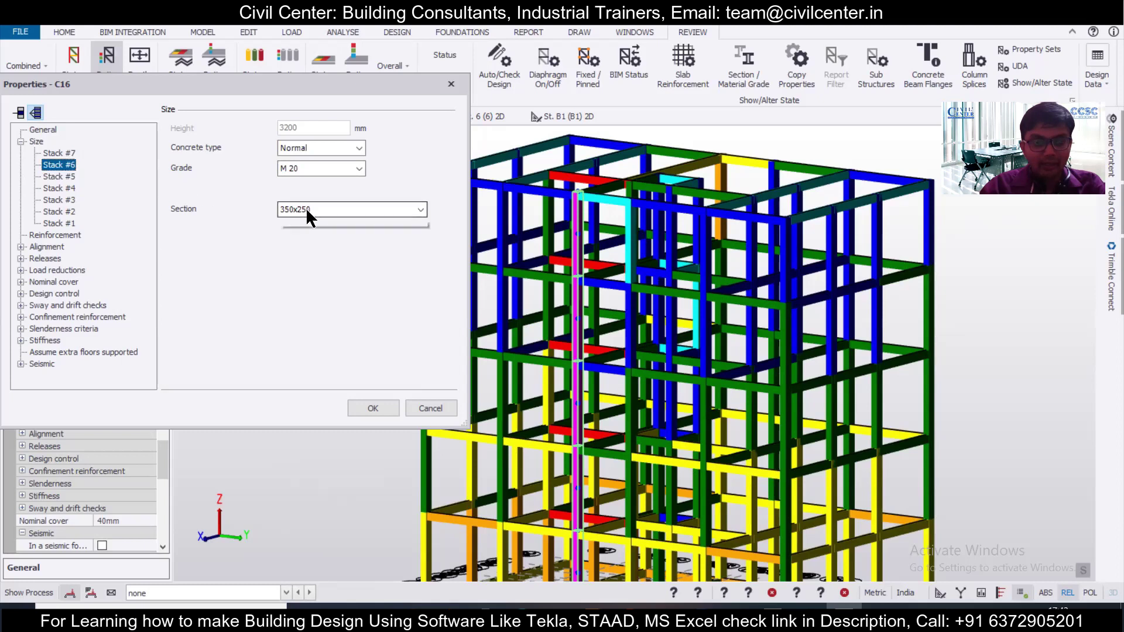
{"action": "left_click", "coordinate": [306, 209]}
{"action": "left_click", "coordinate": [312, 224]}
{"action": "left_click", "coordinate": [59, 152]}
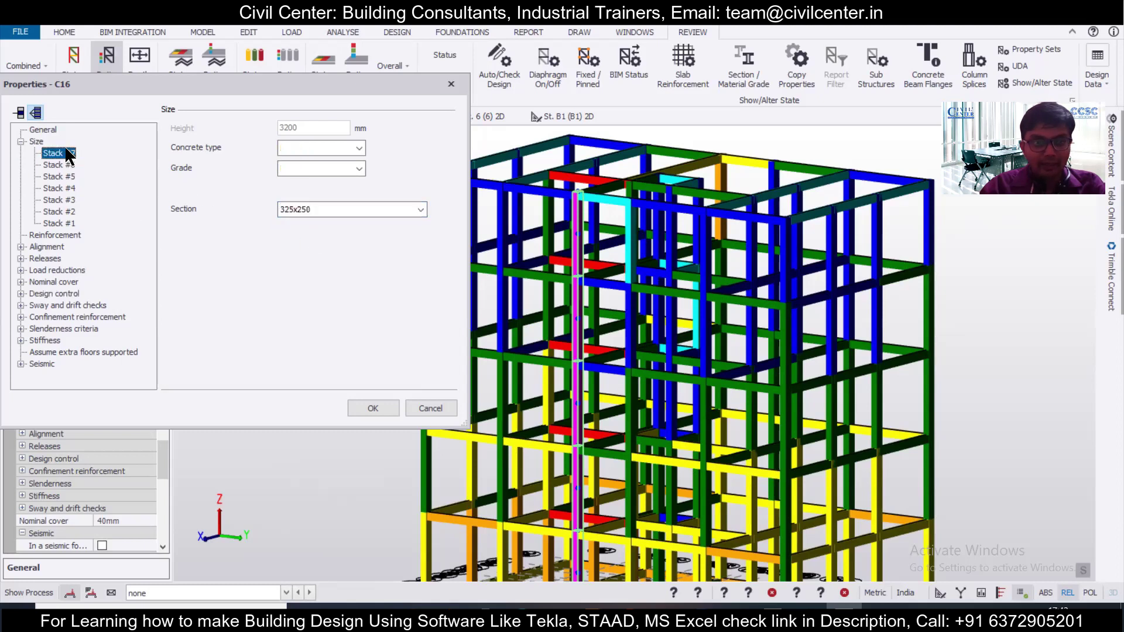
{"action": "left_click", "coordinate": [313, 209]}
{"action": "left_click", "coordinate": [311, 235]}
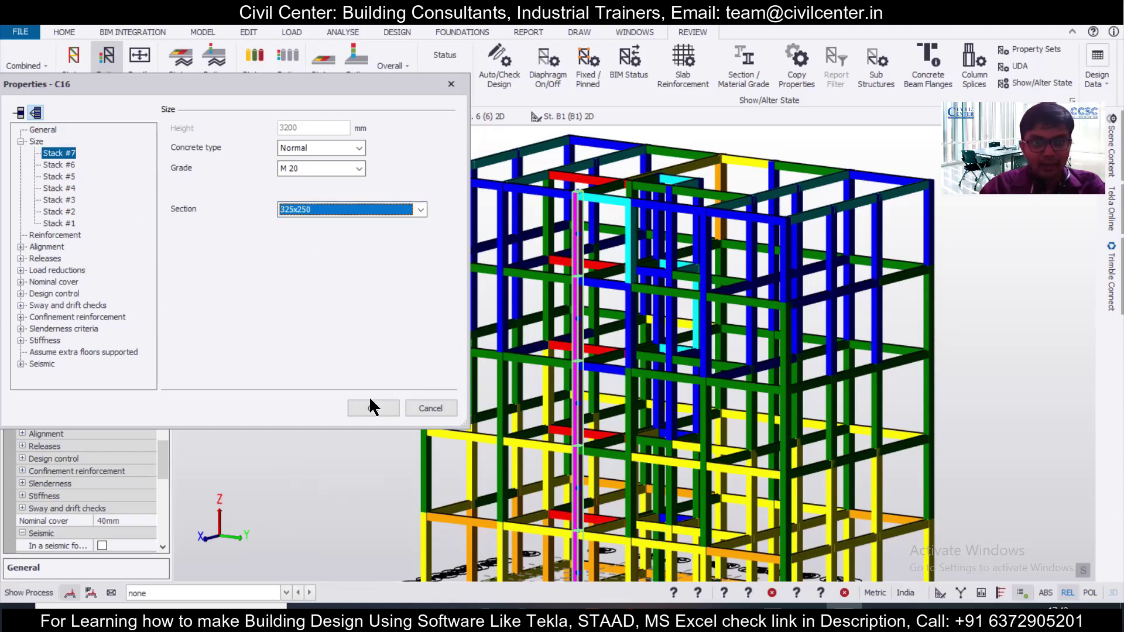
{"action": "left_click", "coordinate": [371, 409]}
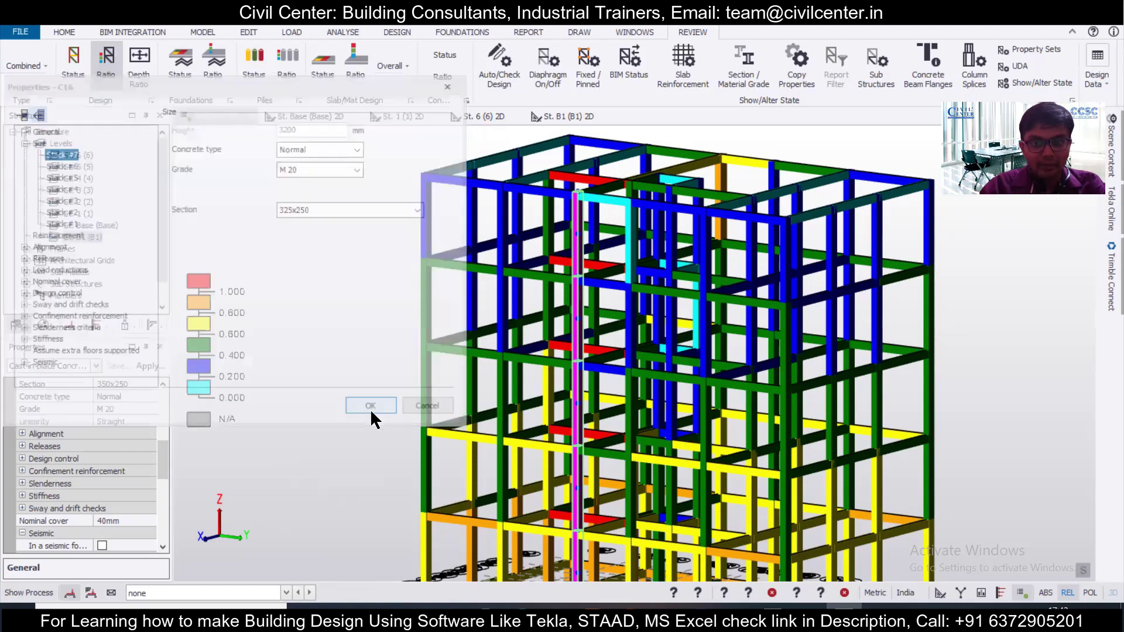
Step: Run Design Member on column C16 with the reduced upper stacks, review the longitudinal bars summary and close the results
{"action": "right_click", "coordinate": [581, 404]}
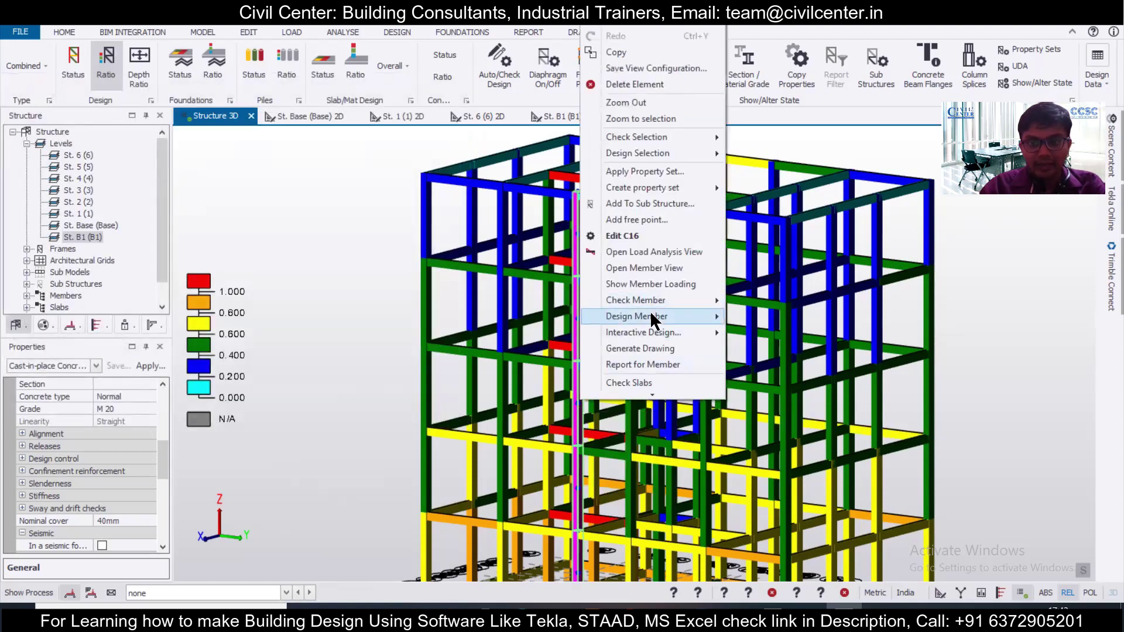
{"action": "mouse_move", "coordinate": [649, 316]}
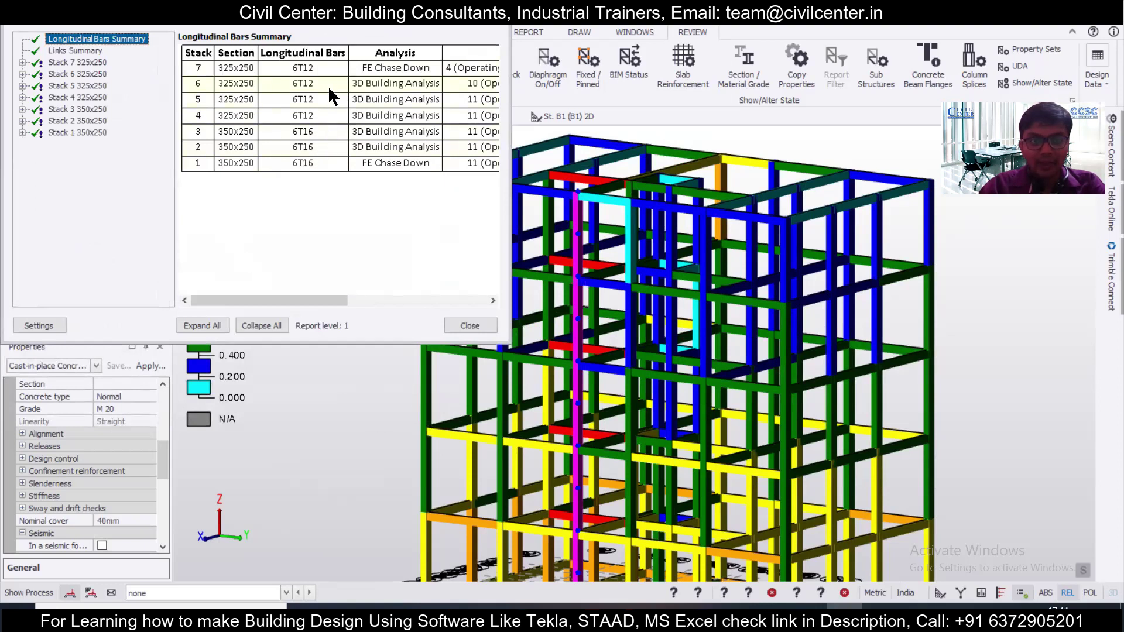
{"action": "left_click", "coordinate": [488, 28]}
{"action": "key", "text": "Escape"}
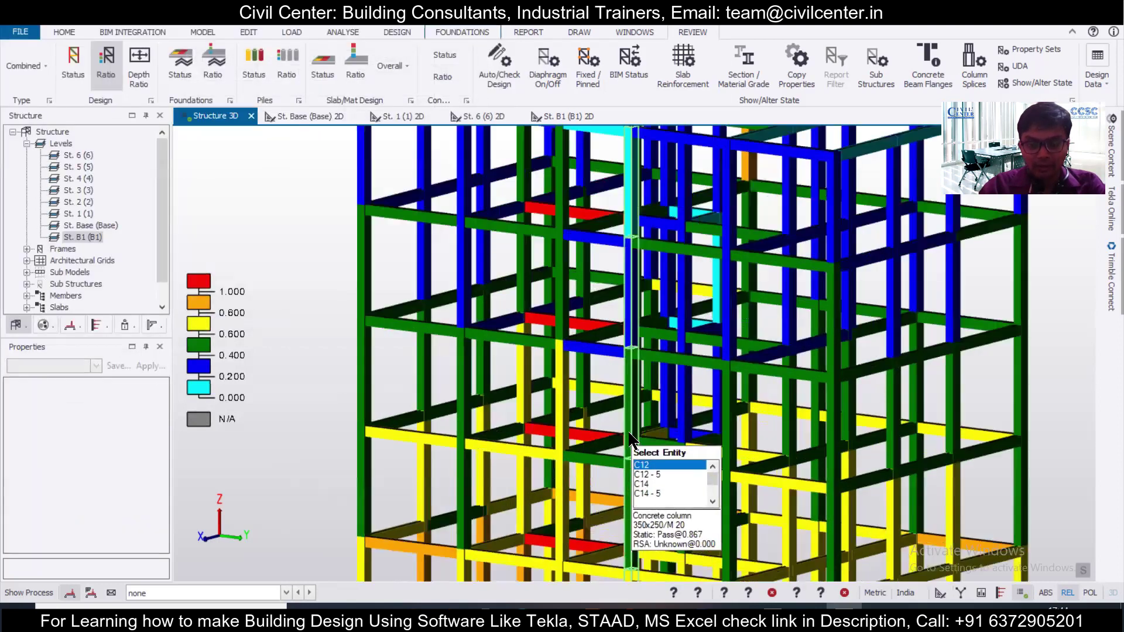
Step: Review the model's design ratios around column C16, then select the column and open its full properties
{"action": "scroll", "coordinate": [640, 452], "scroll_direction": "up", "scroll_amount": 1}
{"action": "scroll", "coordinate": [470, 378], "scroll_direction": "down", "scroll_amount": 2}
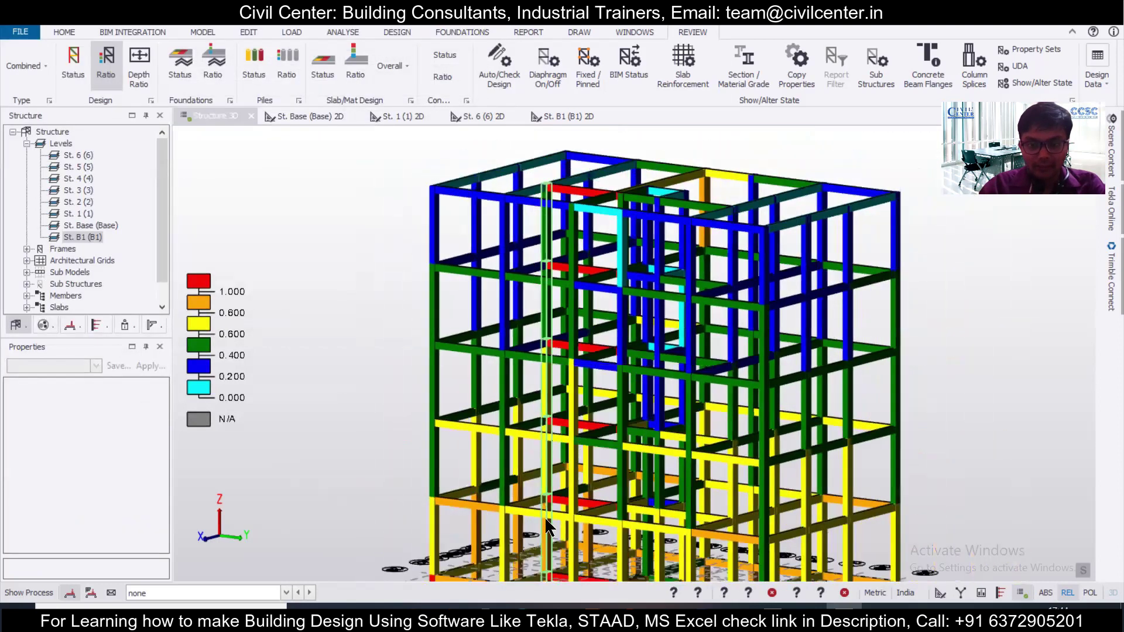
{"action": "scroll", "coordinate": [491, 422], "scroll_direction": "up", "scroll_amount": 2}
{"action": "scroll", "coordinate": [518, 469], "scroll_direction": "up", "scroll_amount": 2}
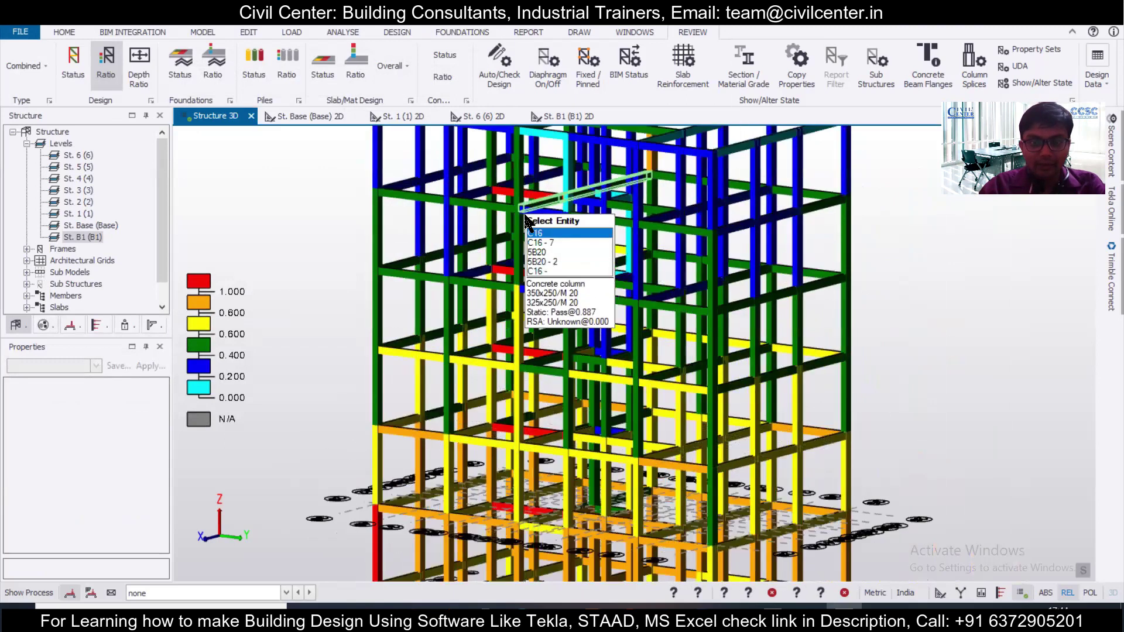
{"action": "middle_click_drag", "start_coordinate": [549, 129], "coordinate": [548, 269]}
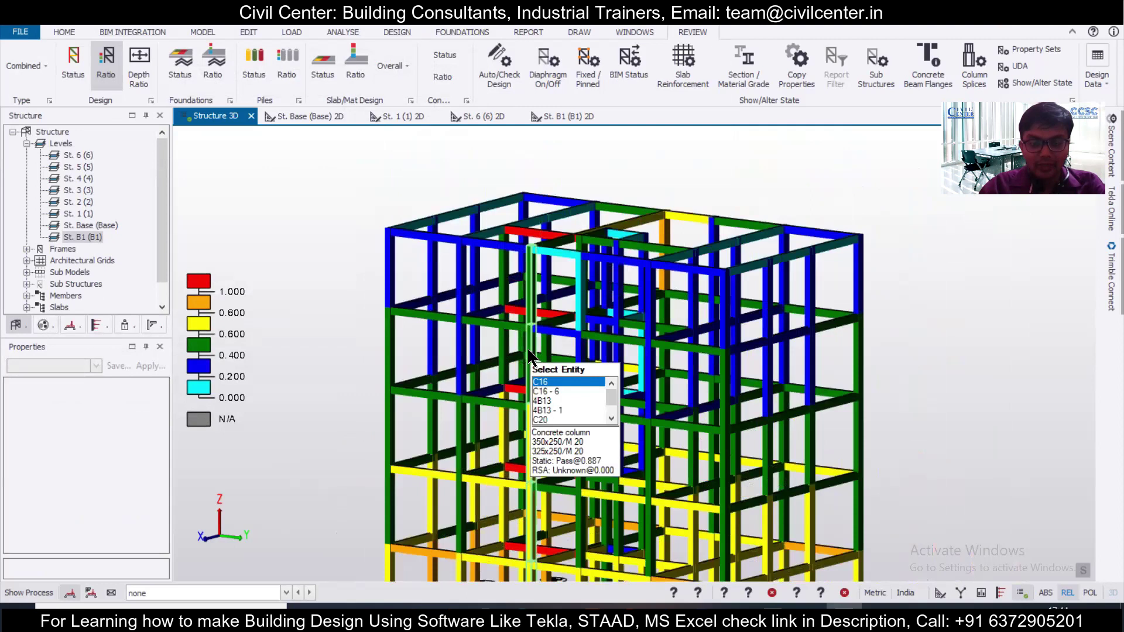
{"action": "left_click", "coordinate": [528, 351]}
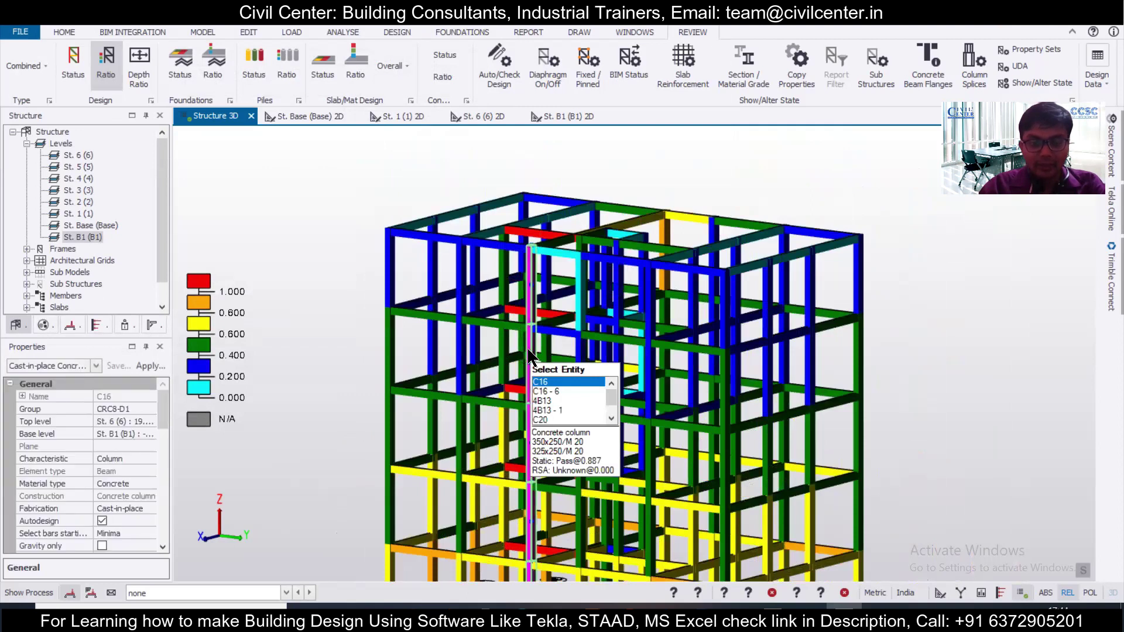
{"action": "double_click", "coordinate": [529, 351]}
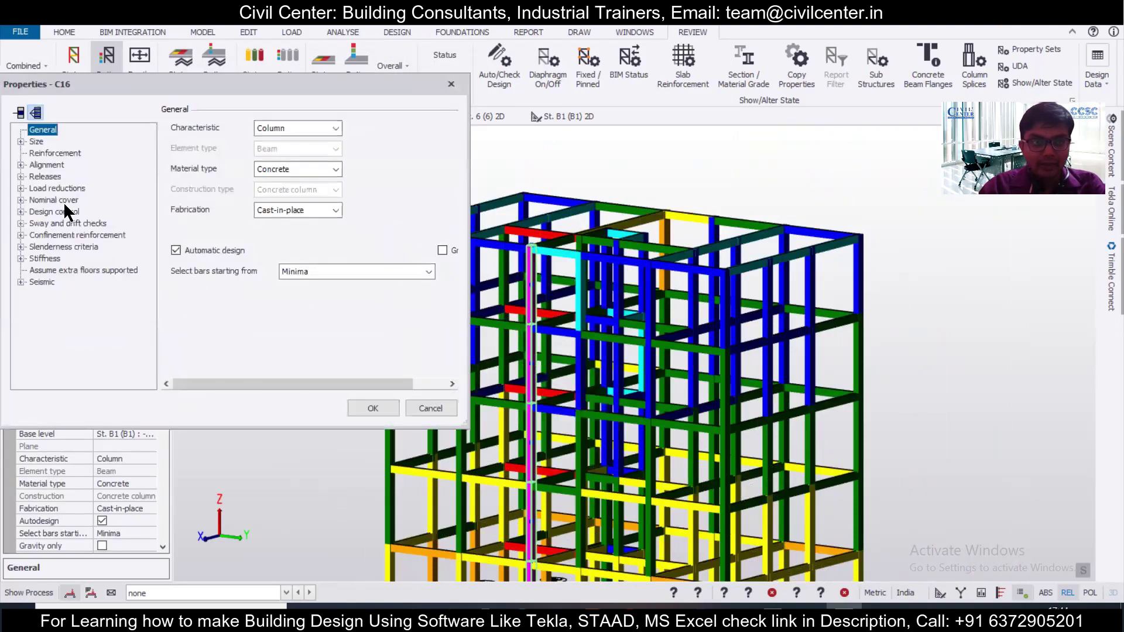
{"action": "left_click", "coordinate": [20, 177]}
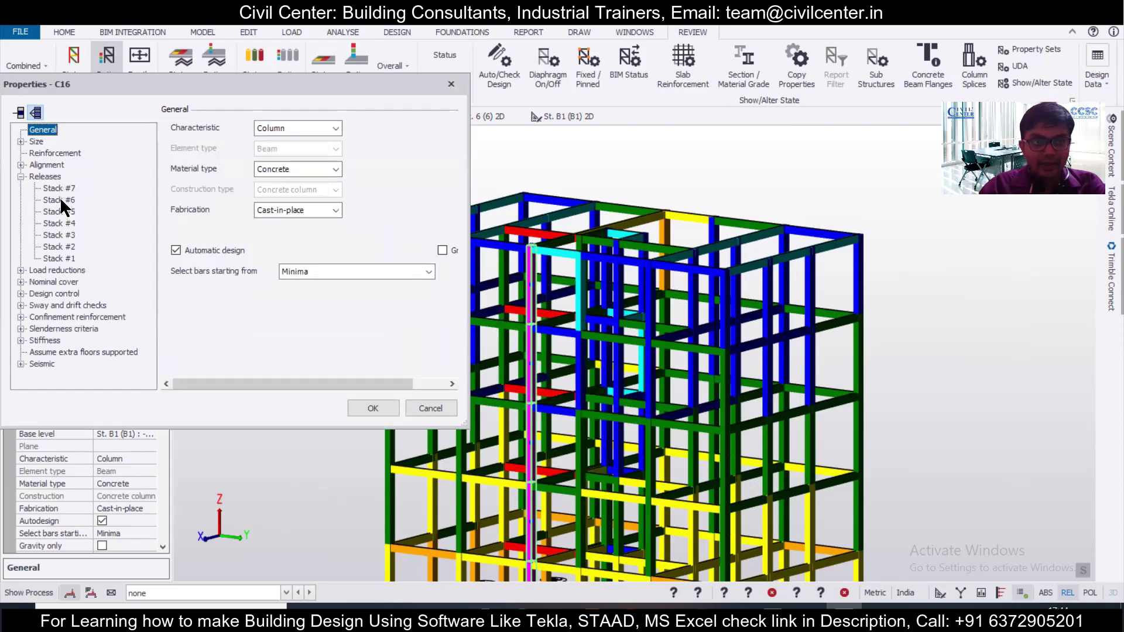
{"action": "left_click", "coordinate": [60, 199]}
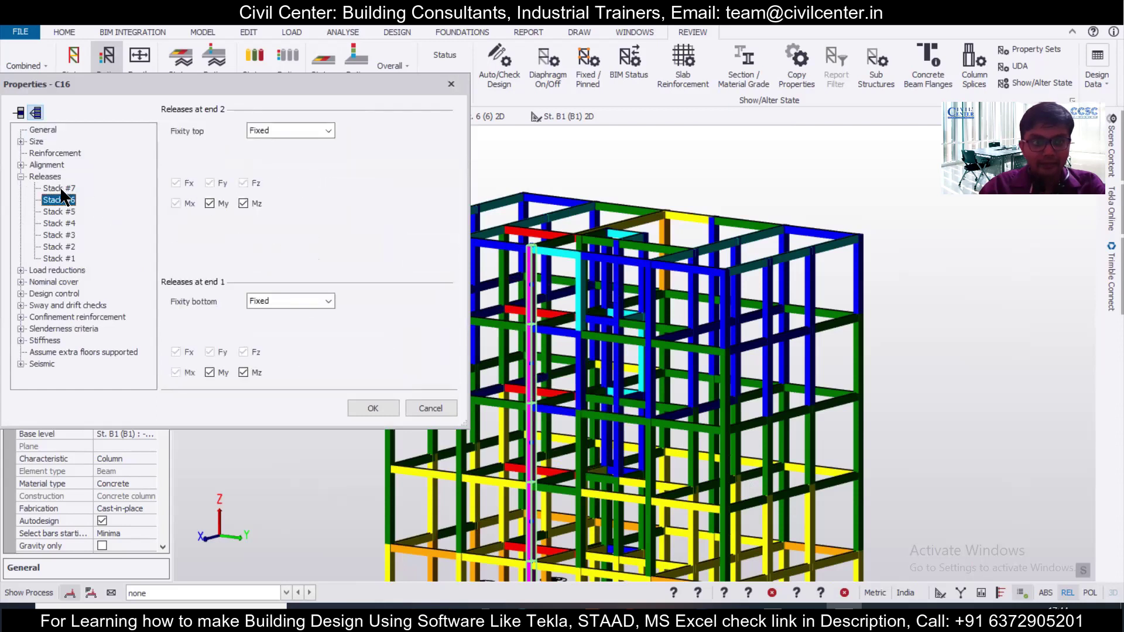
{"action": "left_click", "coordinate": [20, 177]}
Step: Define a rectangular section 300 mm in breadth and 250 mm in depth, and assign it to column C16's Stack #6
{"action": "left_click", "coordinate": [20, 142]}
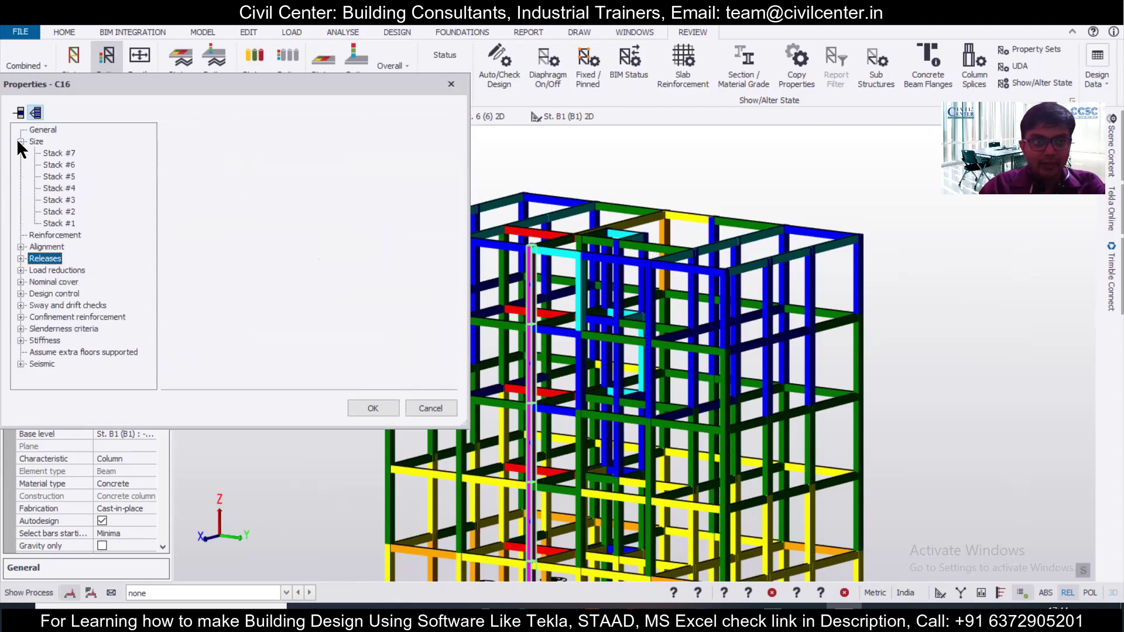
{"action": "left_click", "coordinate": [56, 167]}
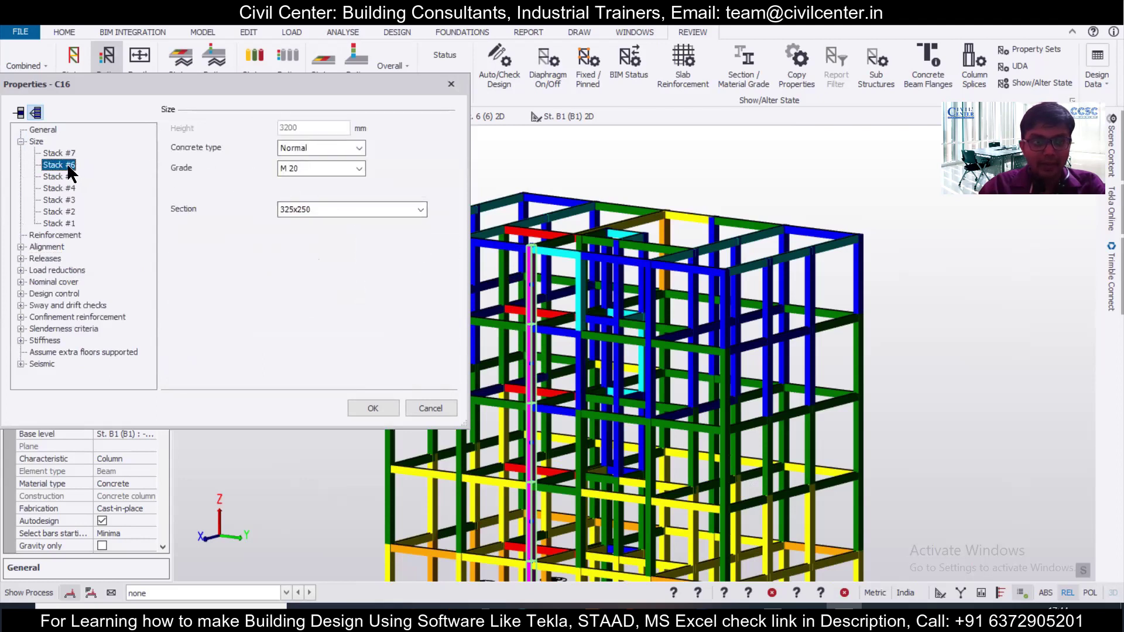
{"action": "left_click", "coordinate": [371, 209]}
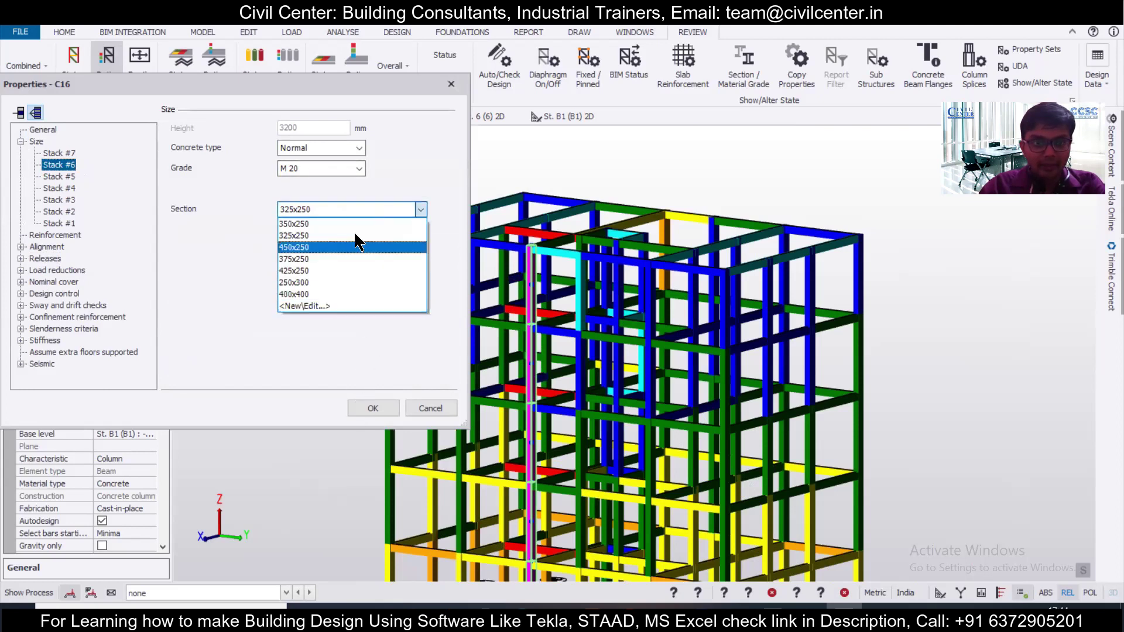
{"action": "left_click", "coordinate": [357, 306]}
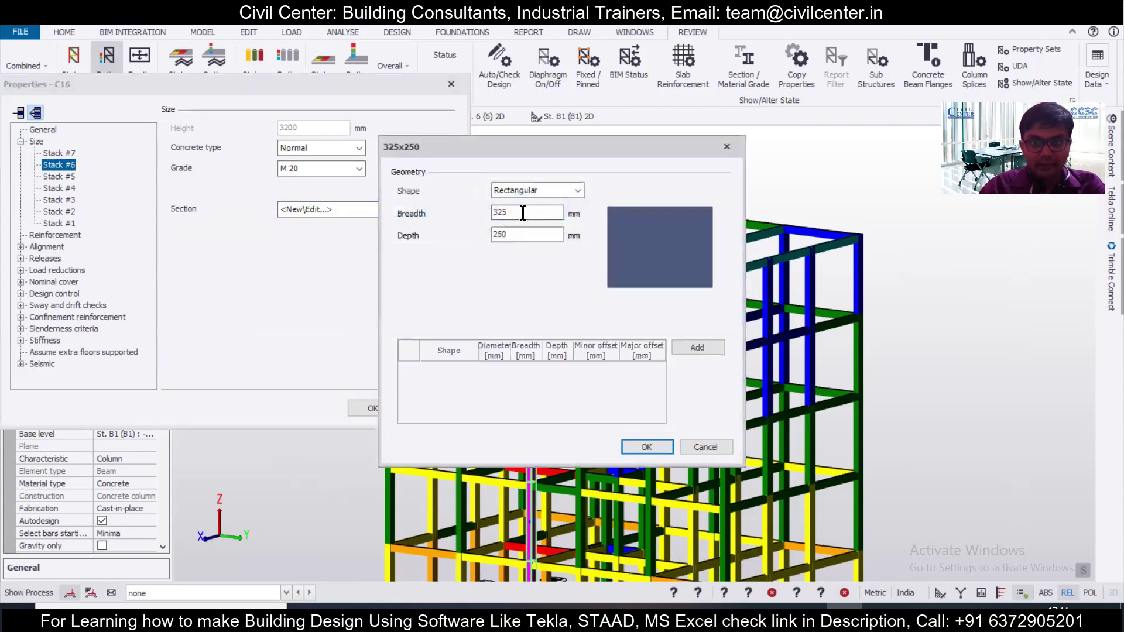
{"action": "type", "text": "300"}
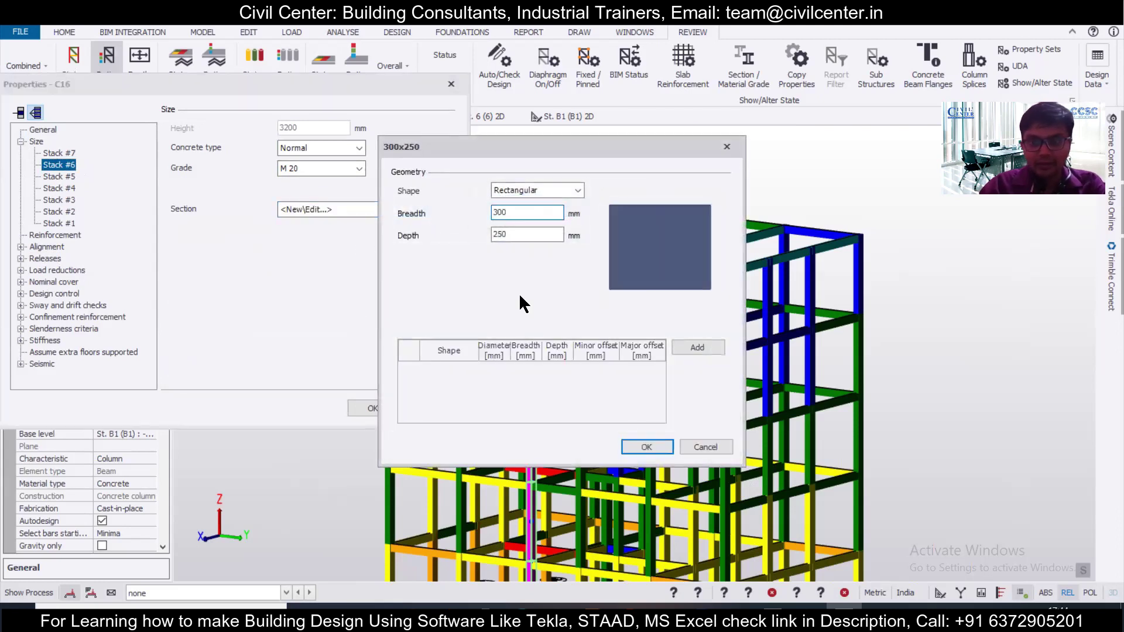
{"action": "left_click", "coordinate": [646, 447]}
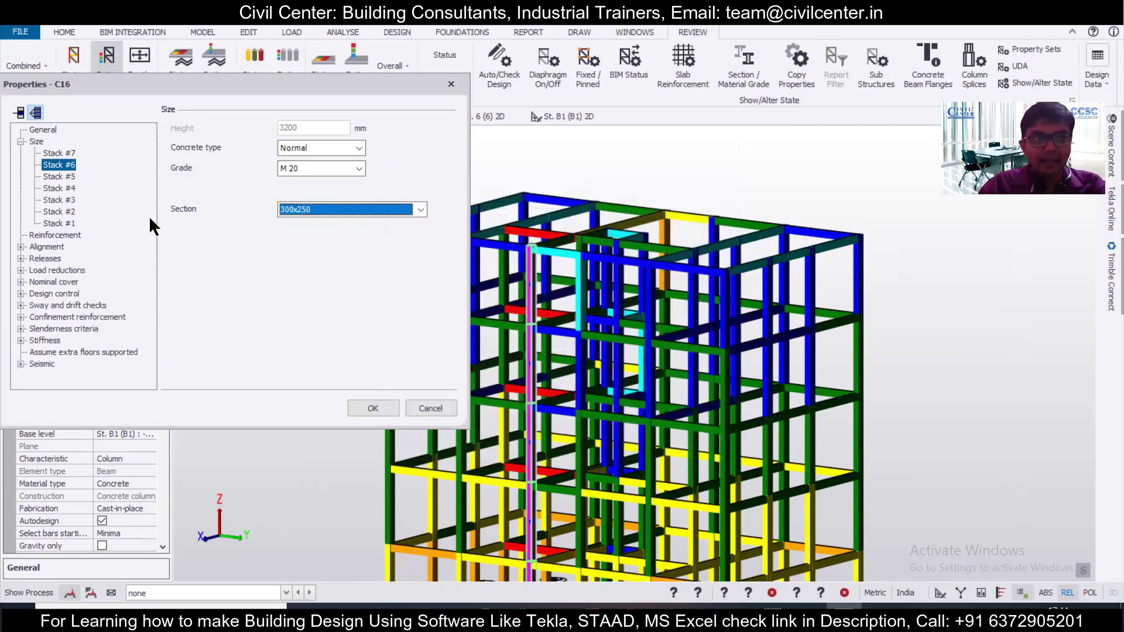
Step: Assign the existing 300x250 section to Stack #7 of column C16 and apply the property changes
{"action": "left_click", "coordinate": [58, 154]}
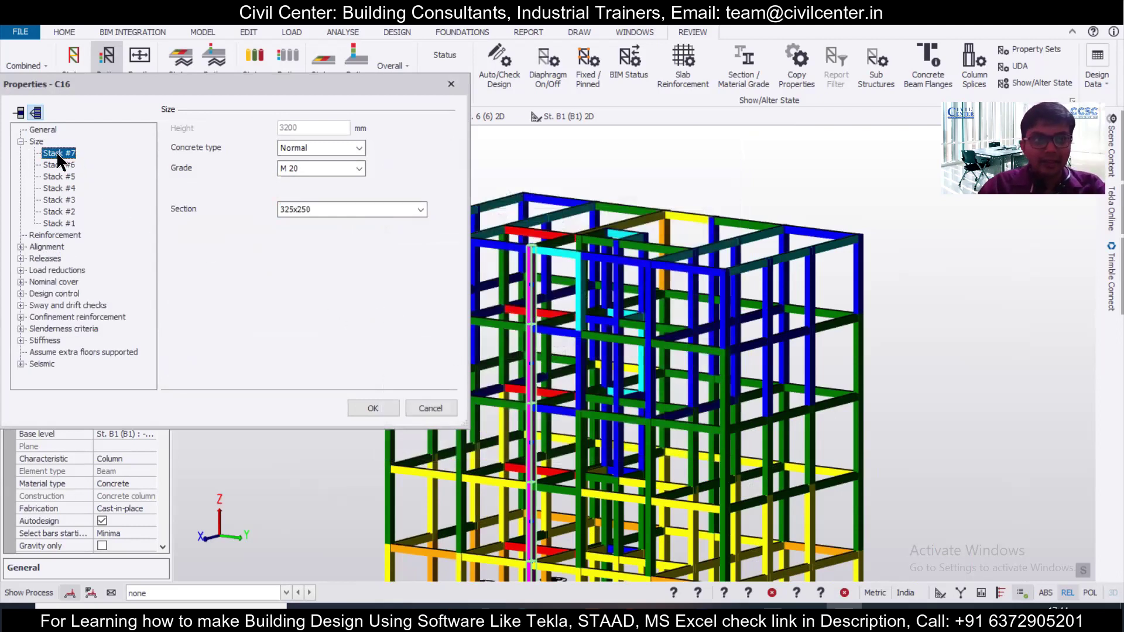
{"action": "left_click", "coordinate": [315, 206]}
{"action": "left_click", "coordinate": [331, 235]}
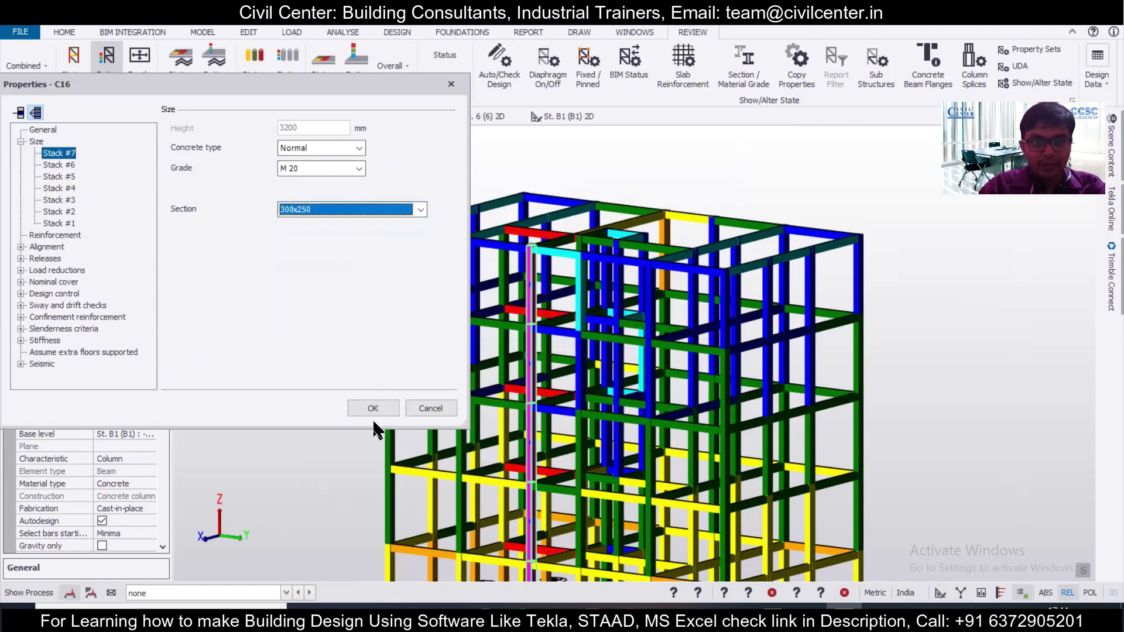
{"action": "left_click", "coordinate": [372, 408]}
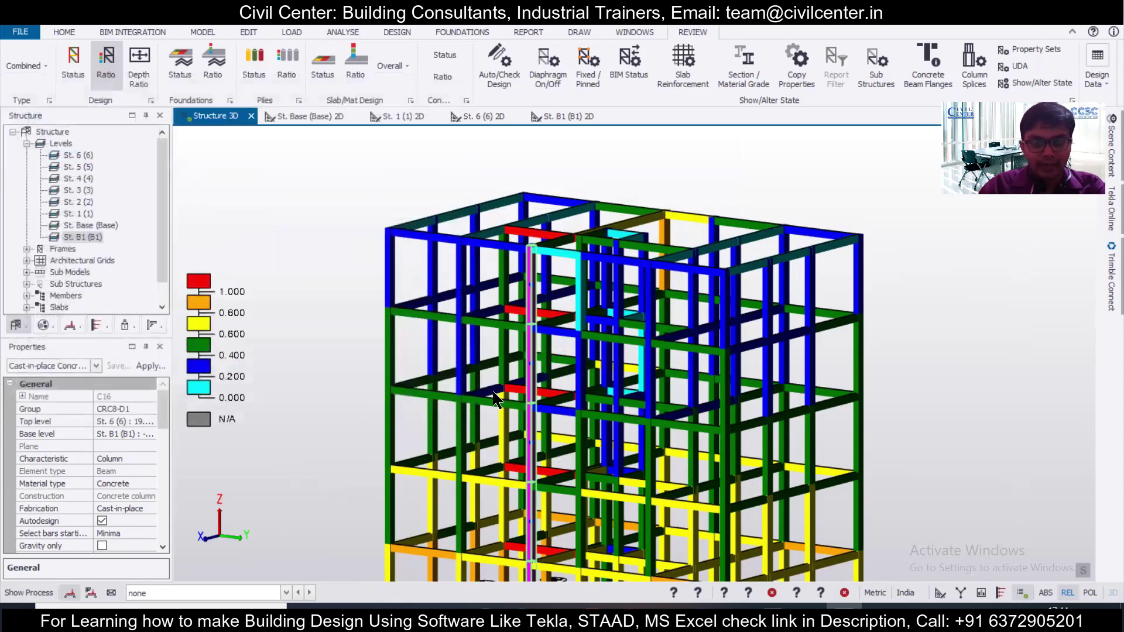
Step: Run a static Design Member on column C16, review its longitudinal bars summary and close the results
{"action": "right_click", "coordinate": [534, 389]}
{"action": "mouse_move", "coordinate": [617, 319]}
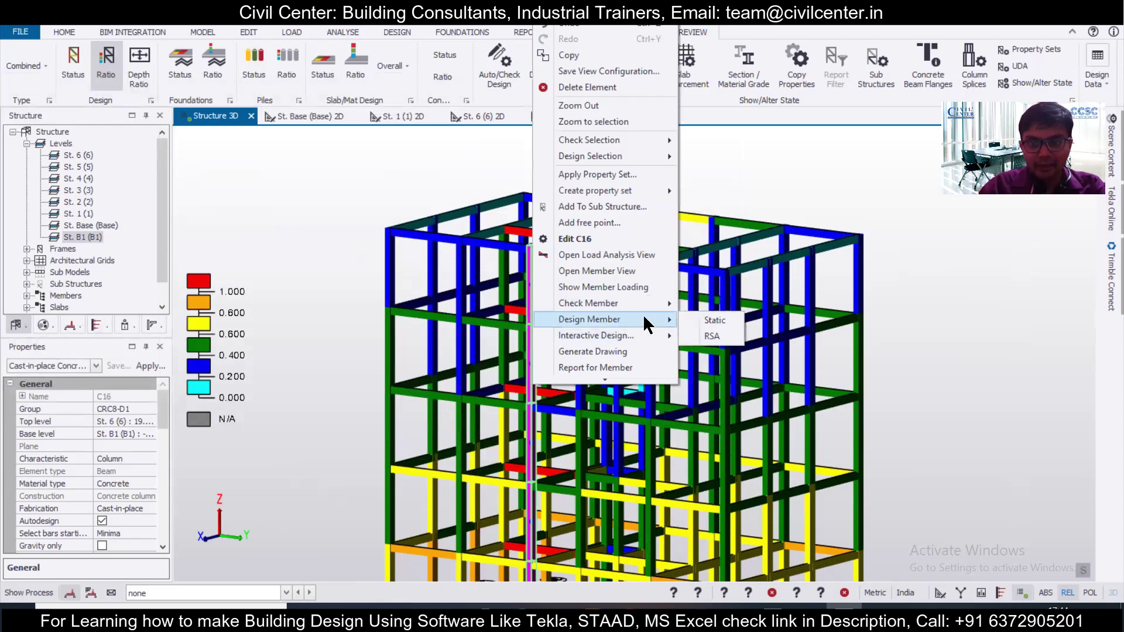
{"action": "left_click", "coordinate": [694, 319]}
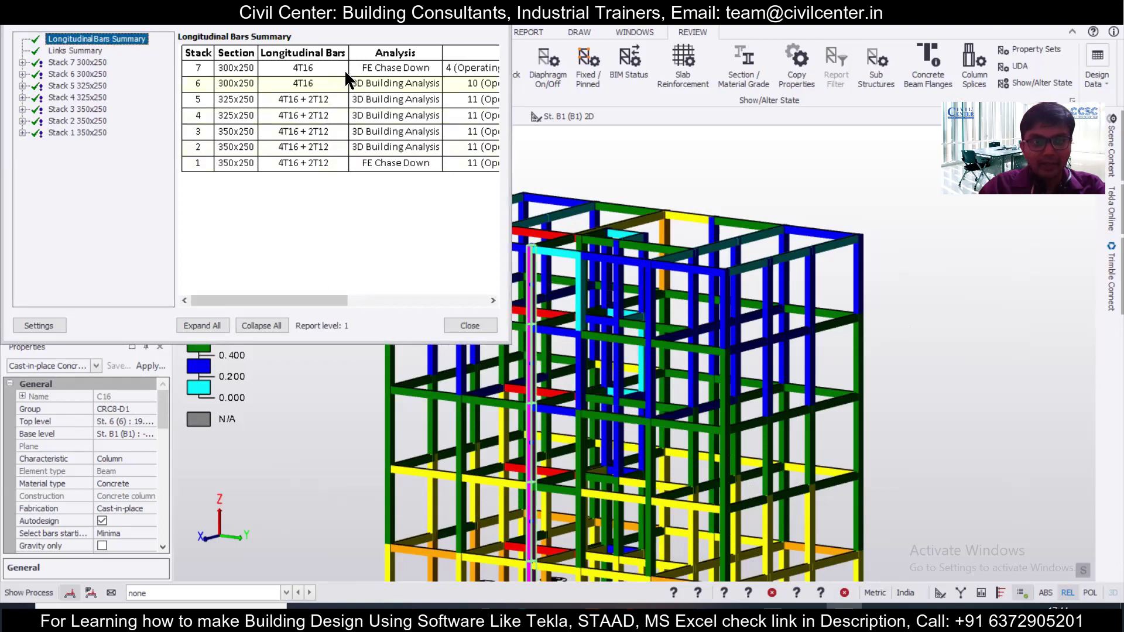
{"action": "left_click", "coordinate": [492, 22]}
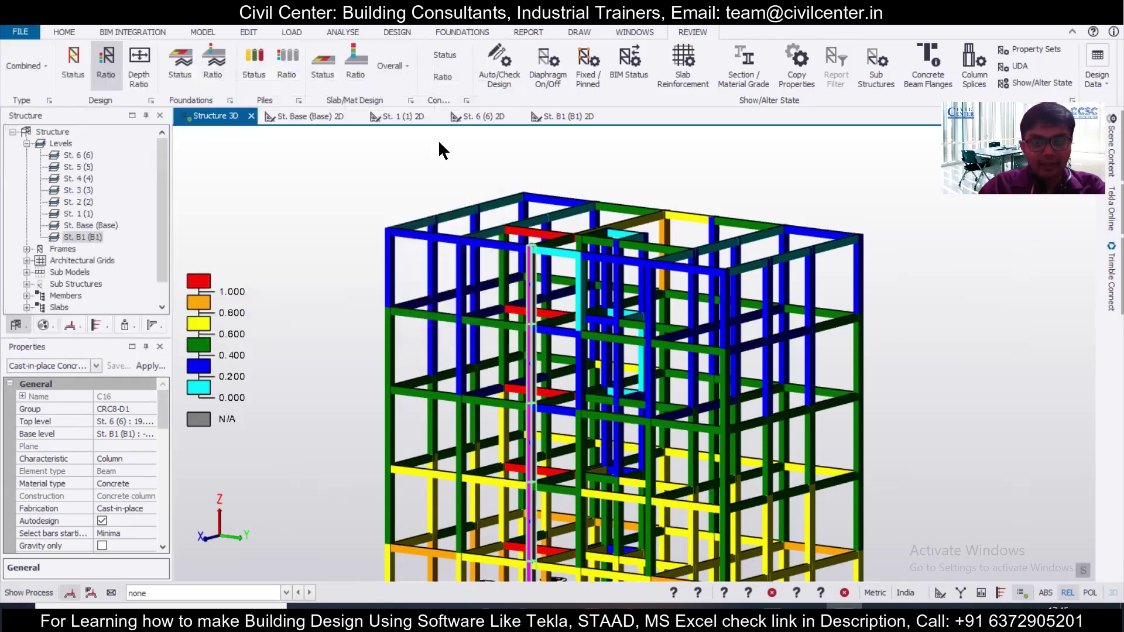
Step: Check column C16's design ratio in the model, then reopen its full properties at the size settings of Stack #7
{"action": "left_click", "coordinate": [360, 283]}
{"action": "scroll", "coordinate": [304, 371], "scroll_direction": "down", "scroll_amount": 2}
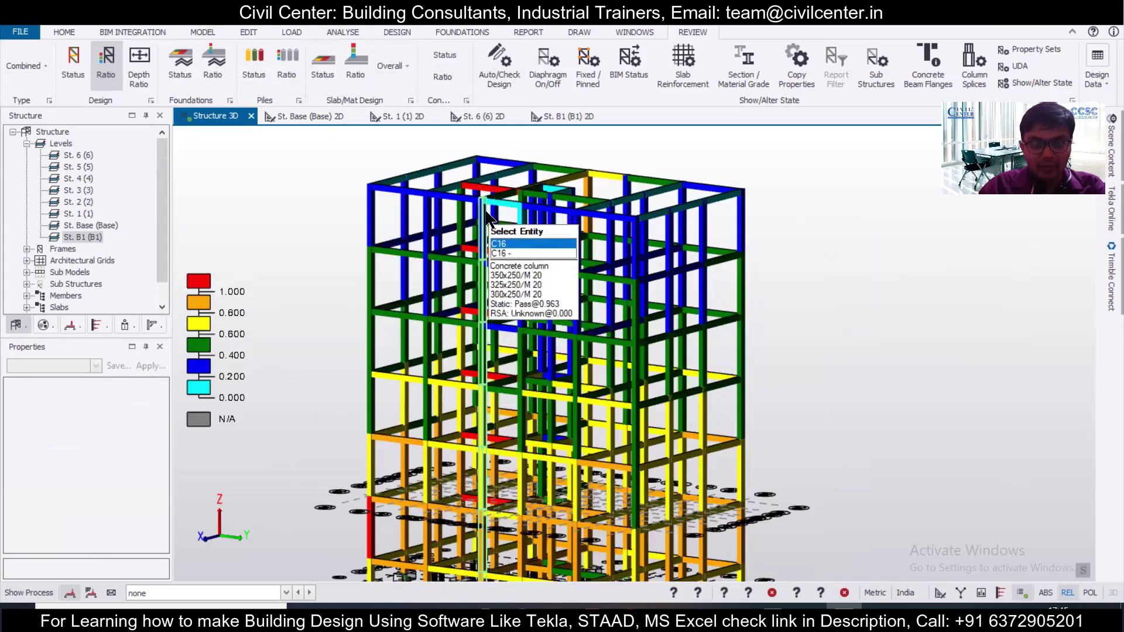
{"action": "scroll", "coordinate": [487, 217], "scroll_direction": "up", "scroll_amount": 3}
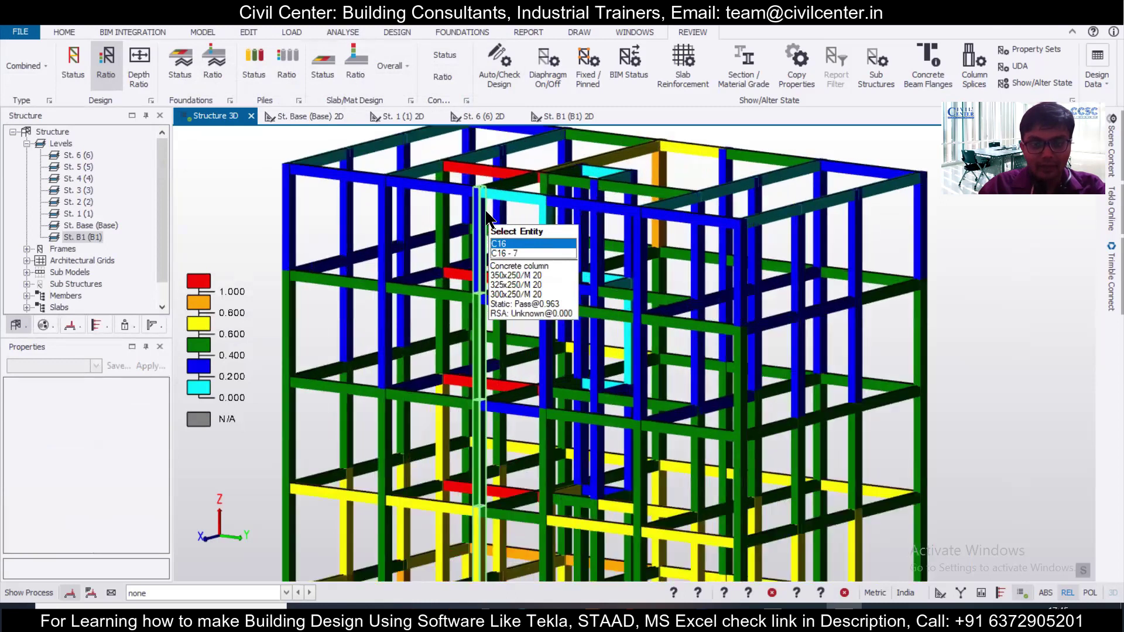
{"action": "left_click", "coordinate": [488, 216]}
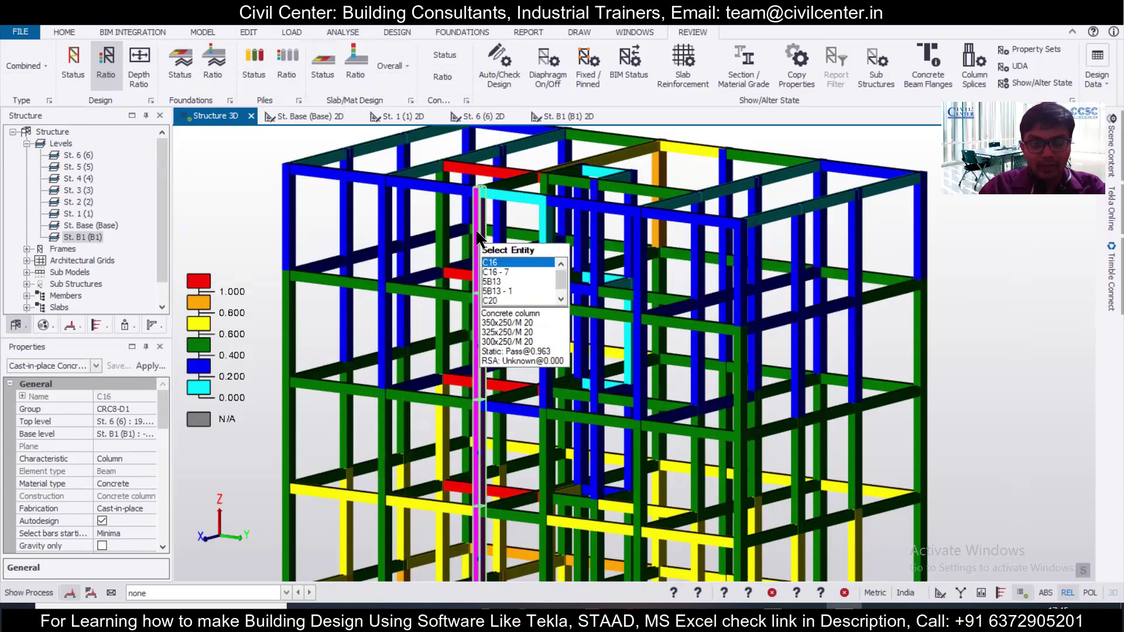
{"action": "double_click", "coordinate": [477, 236]}
{"action": "left_click", "coordinate": [20, 176]}
{"action": "left_click", "coordinate": [20, 176]}
{"action": "left_click", "coordinate": [20, 141]}
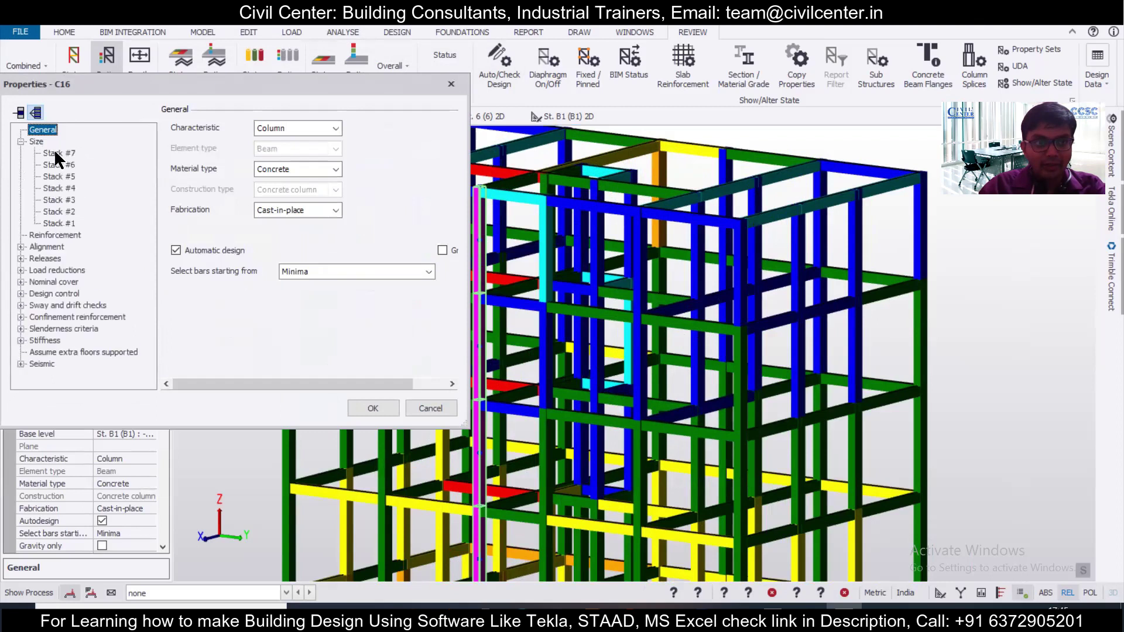
{"action": "left_click", "coordinate": [55, 153]}
Step: Define a rectangular 250x250 mm section for Stack #7 of column C16 and apply the change
{"action": "left_click", "coordinate": [342, 209]}
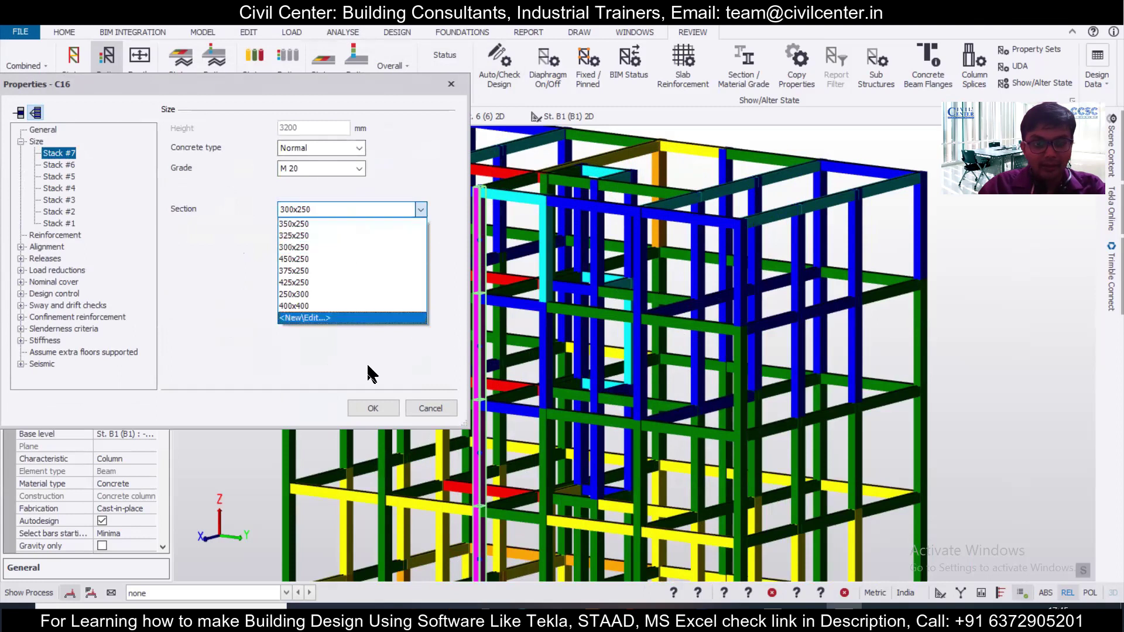
{"action": "left_click", "coordinate": [358, 319]}
{"action": "double_click", "coordinate": [528, 212]}
{"action": "type", "text": "250"}
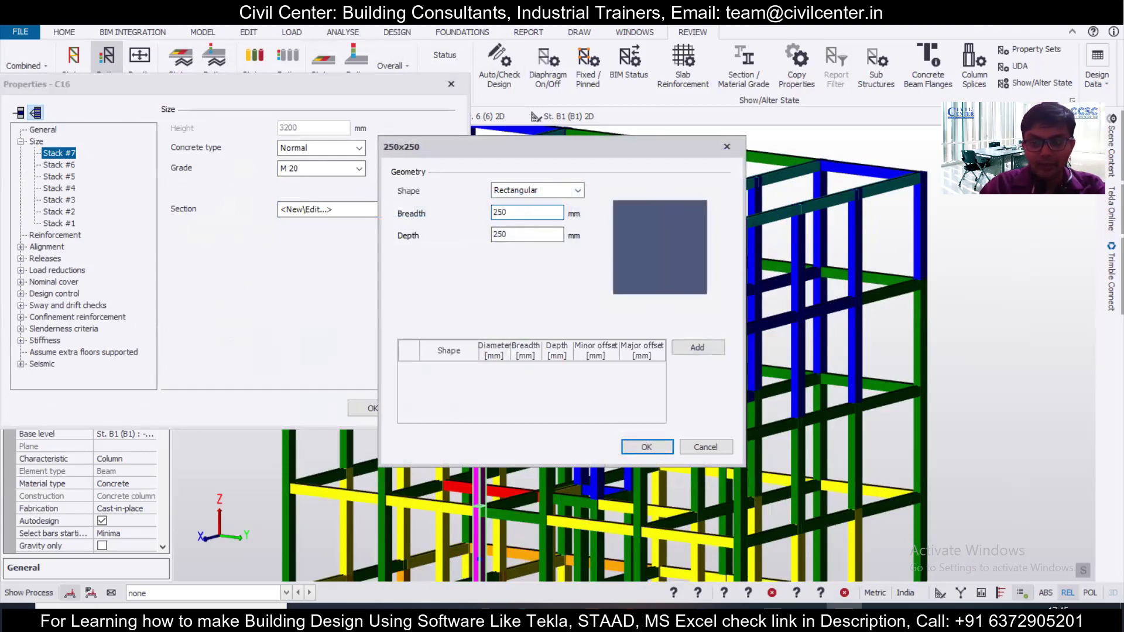
{"action": "left_click", "coordinate": [625, 444]}
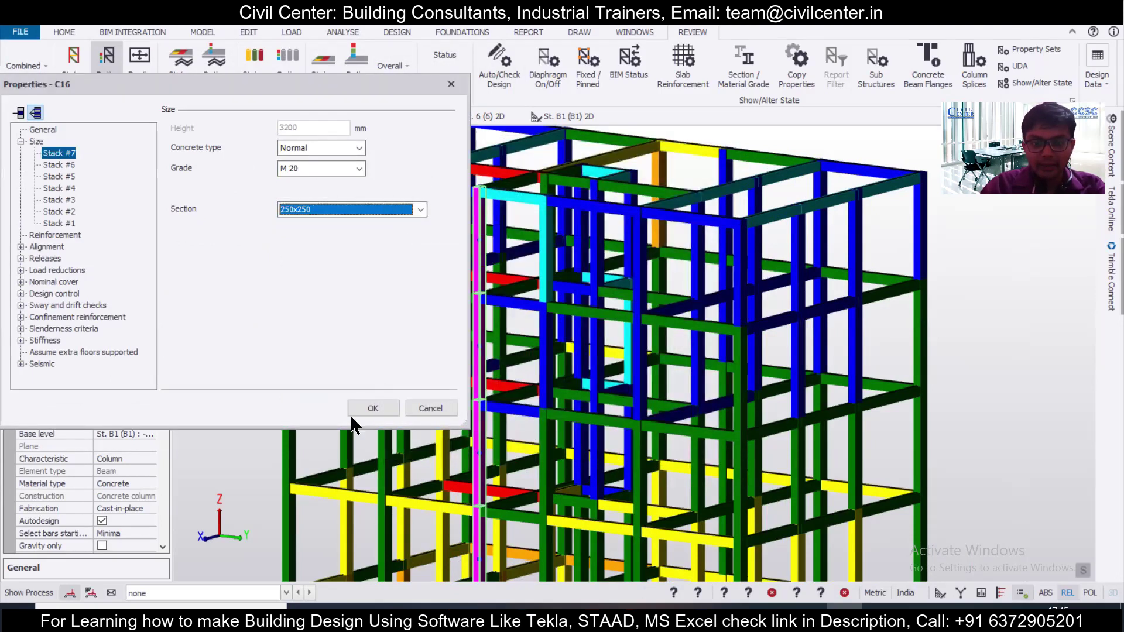
{"action": "left_click", "coordinate": [372, 408]}
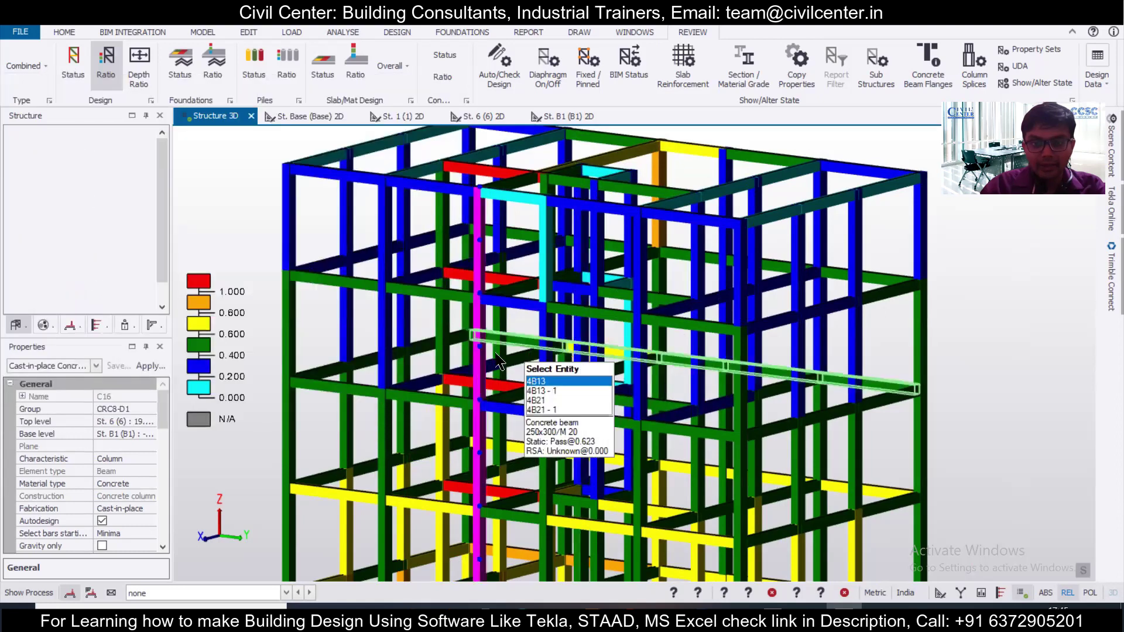
Step: Run a static Check Member on column C16, review the longitudinal bars for each stack and close the results
{"action": "right_click", "coordinate": [478, 347]}
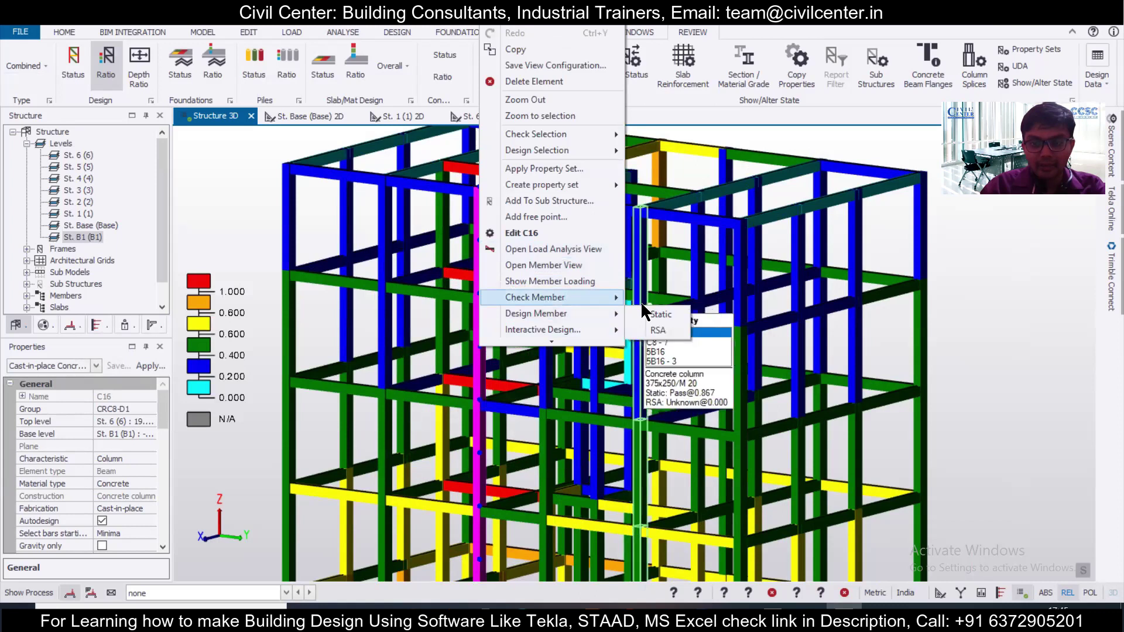
{"action": "left_click", "coordinate": [644, 314]}
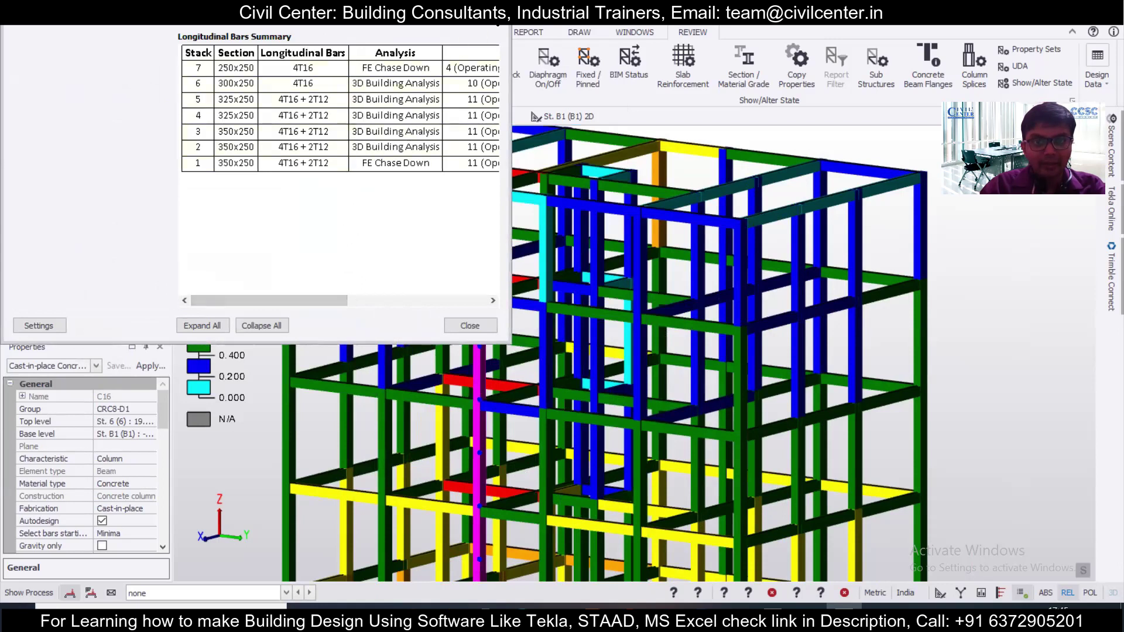
{"action": "left_click", "coordinate": [469, 325]}
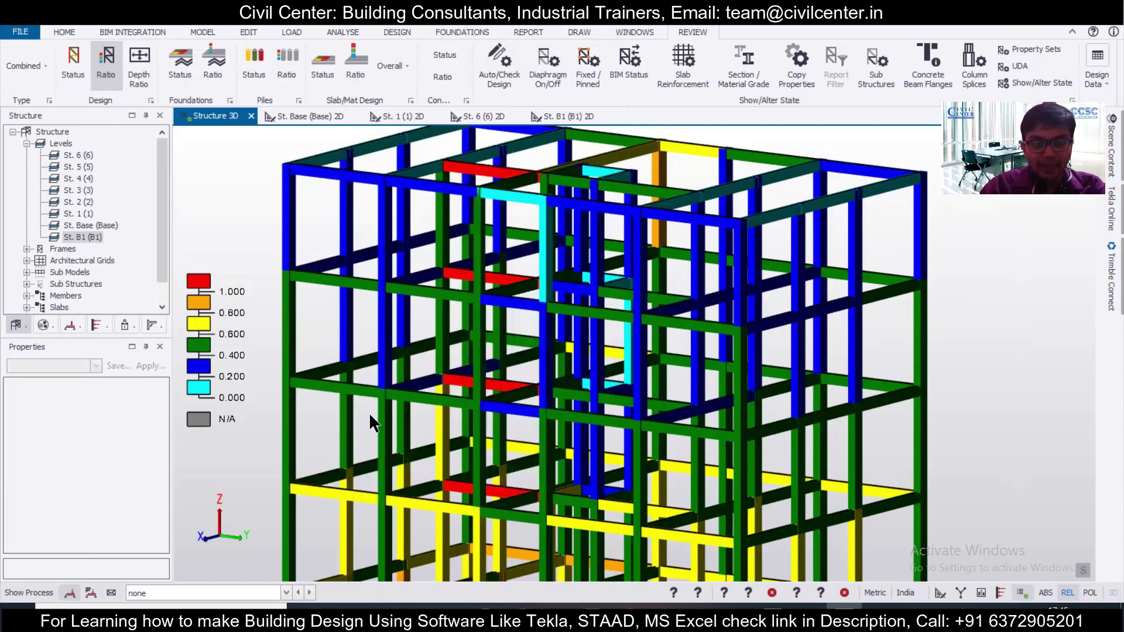
Step: Inspect the design ratios and sections of column C16 and its neighbouring members in the lower storeys
{"action": "scroll", "coordinate": [427, 403], "scroll_direction": "down", "scroll_amount": 2}
{"action": "middle_click_drag", "start_coordinate": [420, 422], "coordinate": [440, 296]}
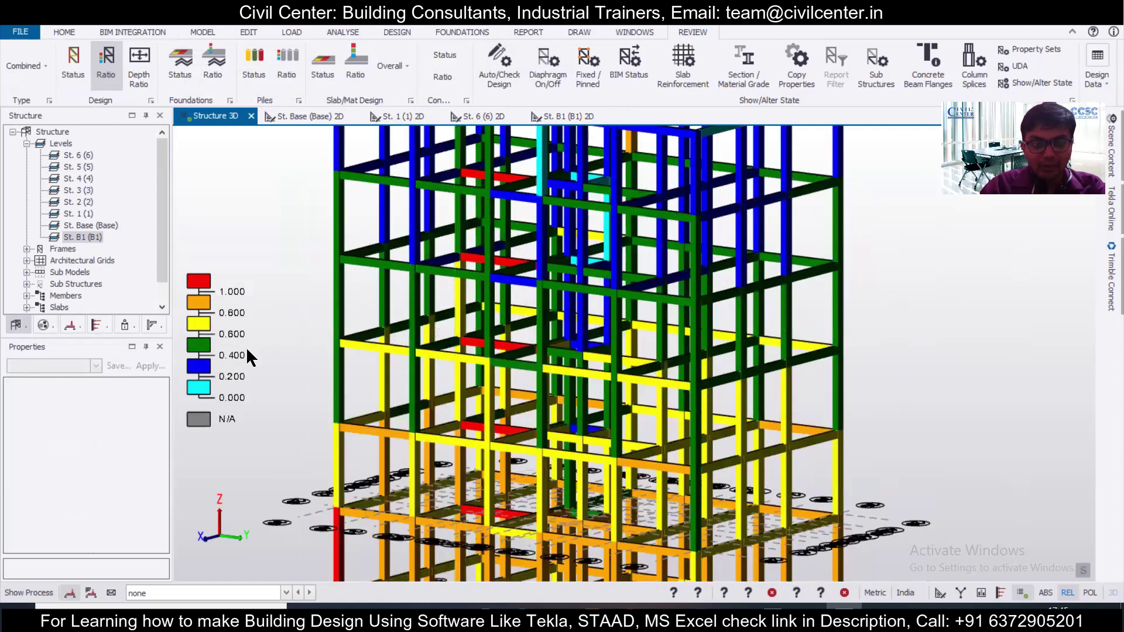
{"action": "mouse_move", "coordinate": [475, 333]}
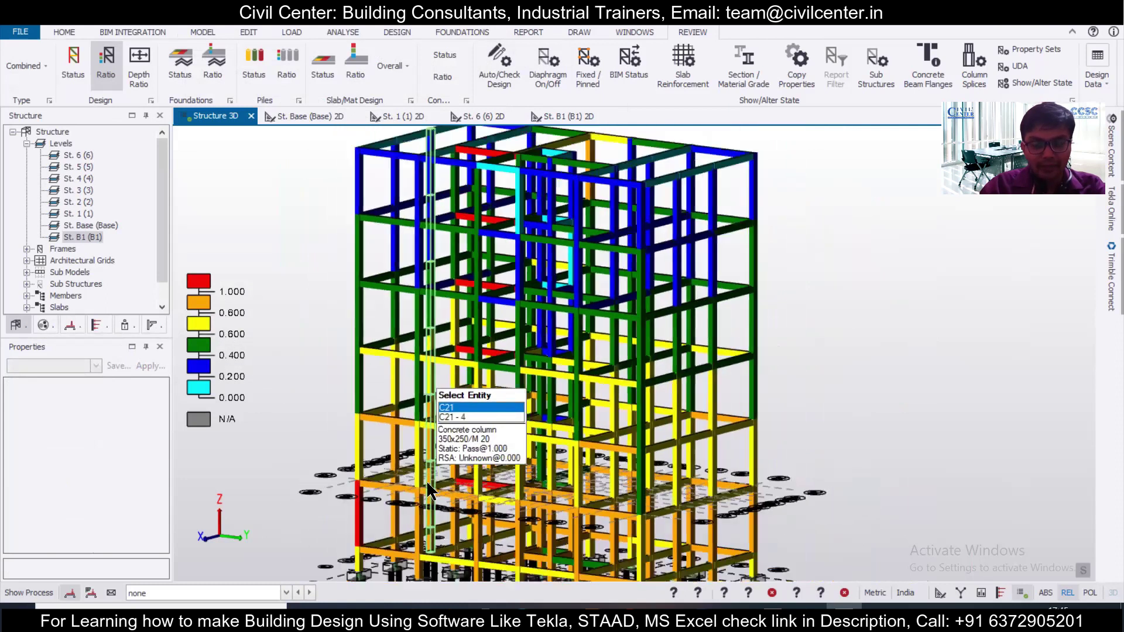
{"action": "scroll", "coordinate": [444, 457], "scroll_direction": "up", "scroll_amount": 5}
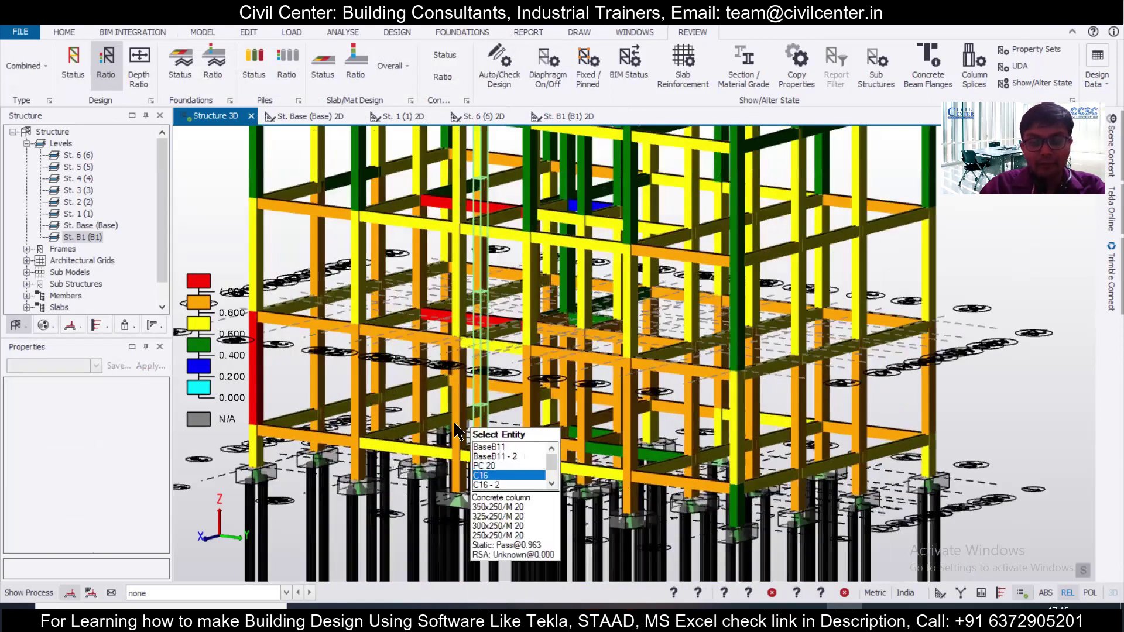
{"action": "mouse_move", "coordinate": [463, 406]}
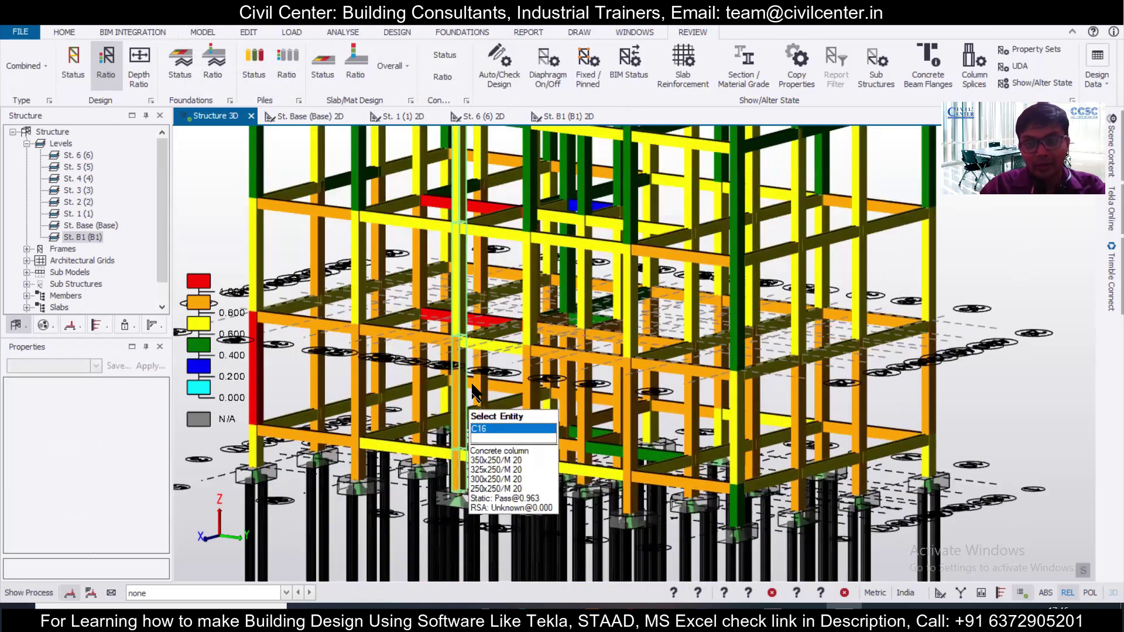
{"action": "scroll", "coordinate": [490, 348], "scroll_direction": "down", "scroll_amount": 2}
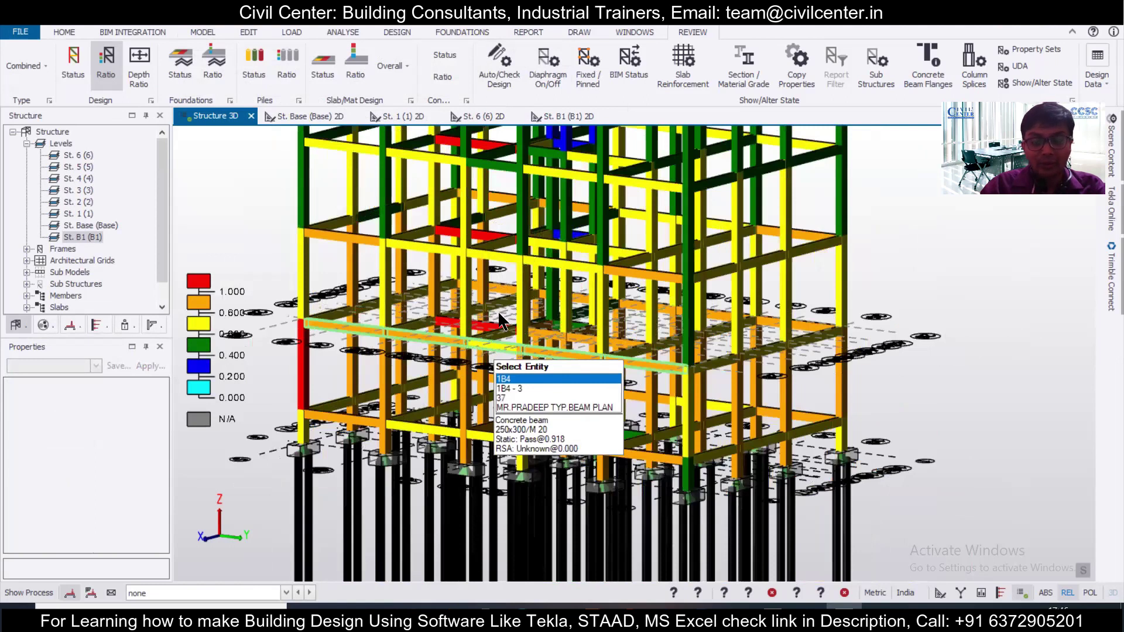
{"action": "scroll", "coordinate": [526, 346], "scroll_direction": "up", "scroll_amount": 2}
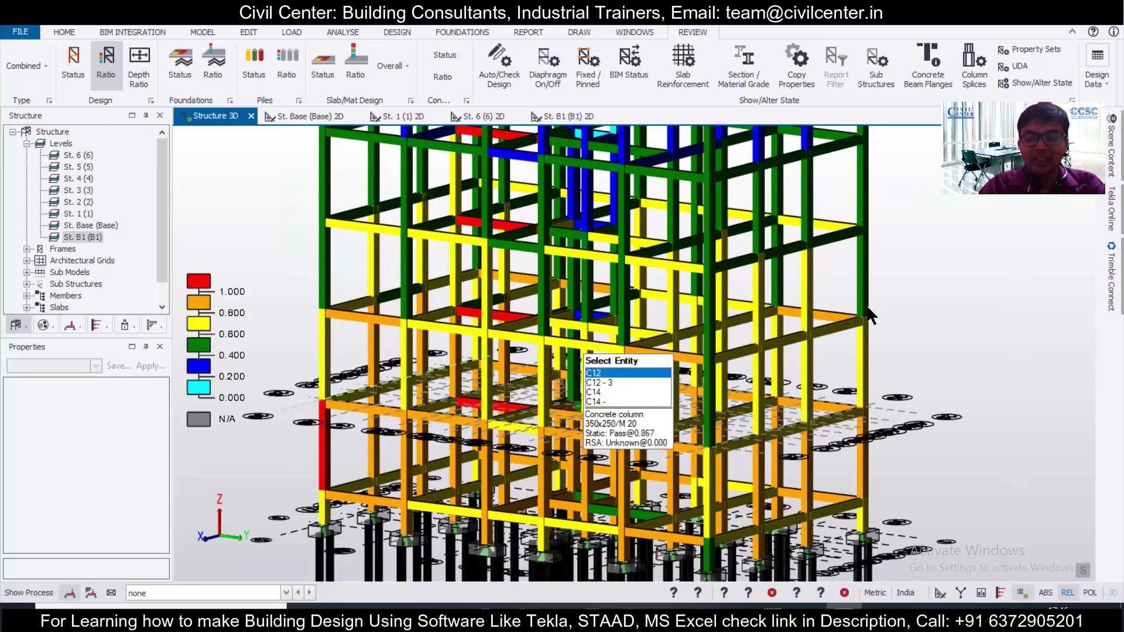
Step: Examine the colour-coded design ratios of the columns and beams over the building's full height from several angles
{"action": "scroll", "coordinate": [884, 363], "scroll_direction": "up", "scroll_amount": 3}
{"action": "middle_click_drag", "start_coordinate": [884, 364], "coordinate": [889, 342]}
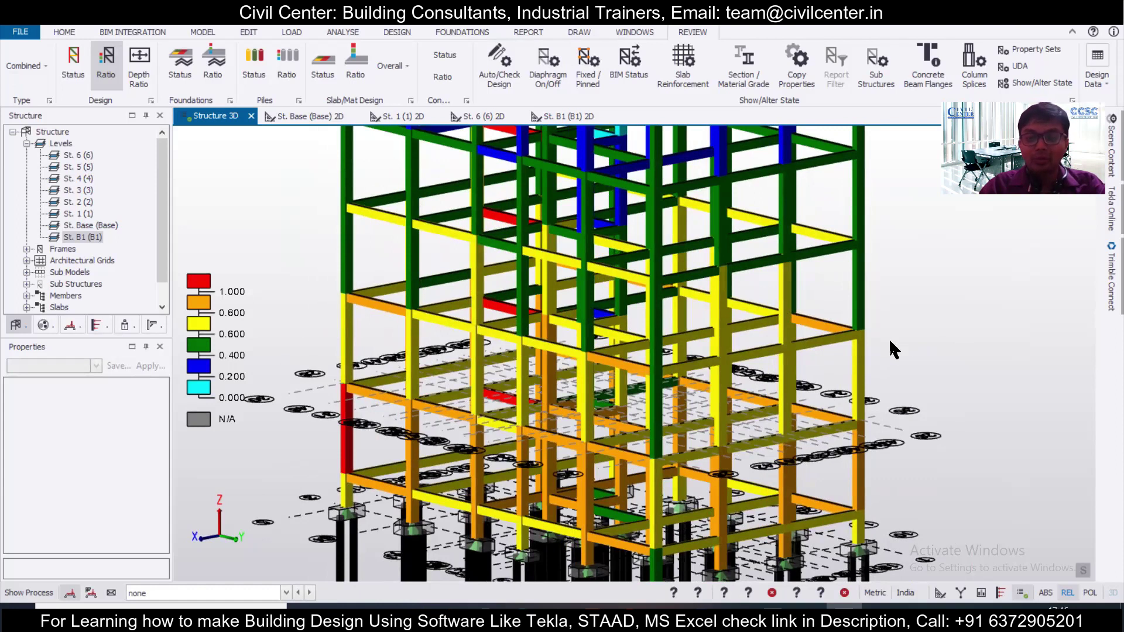
{"action": "mouse_move", "coordinate": [890, 341]}
{"action": "middle_mouse_down"}
{"action": "mouse_move", "coordinate": [875, 348]}
{"action": "mouse_move", "coordinate": [908, 331]}
{"action": "middle_mouse_up"}
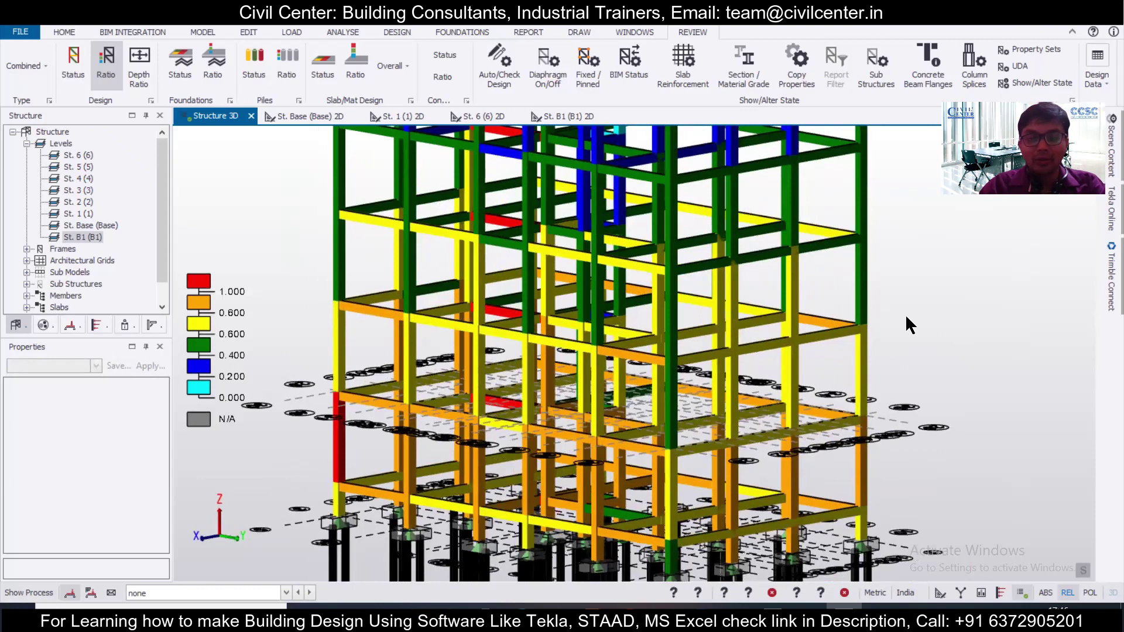
{"action": "scroll", "coordinate": [906, 316], "scroll_direction": "down", "scroll_amount": 3}
{"action": "mouse_move", "coordinate": [551, 222]}
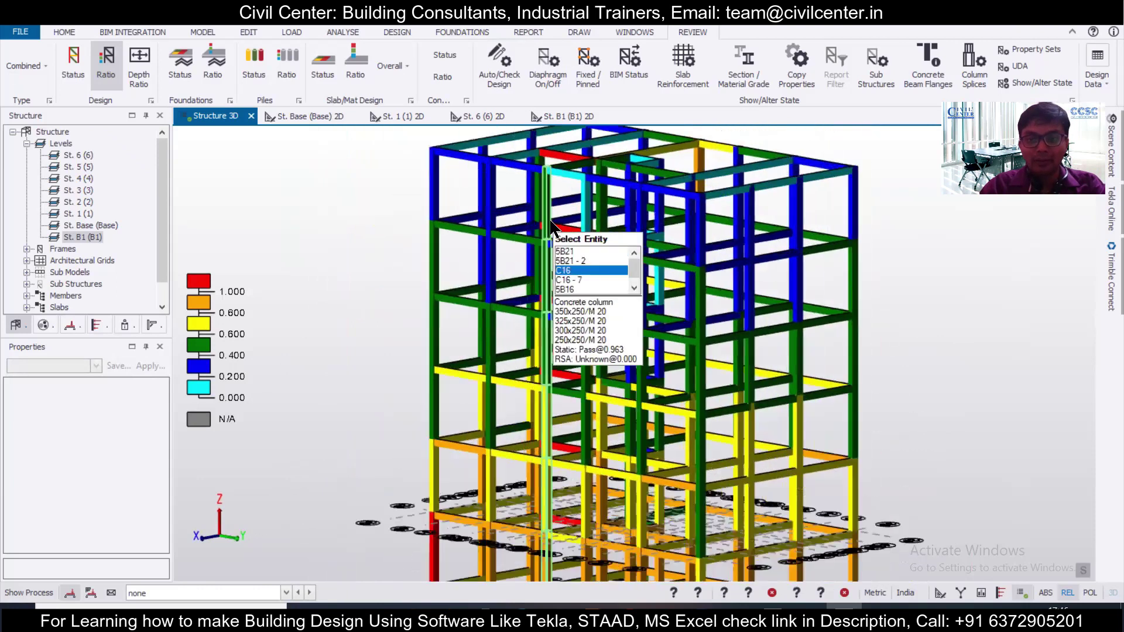
{"action": "scroll", "coordinate": [551, 223], "scroll_direction": "up", "scroll_amount": 1}
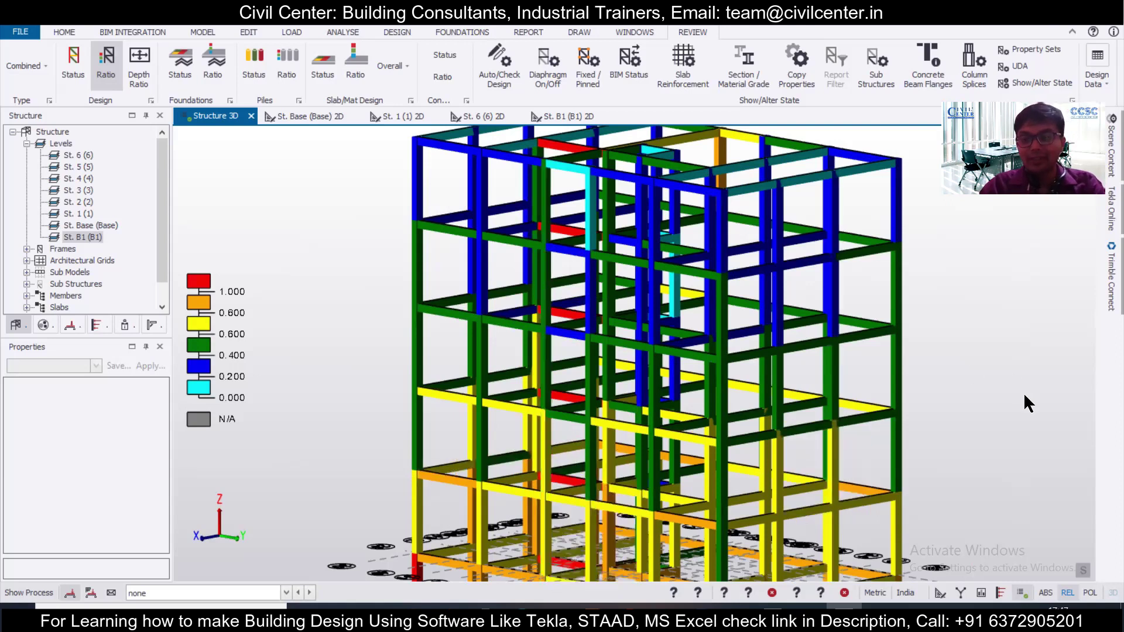
{"action": "scroll", "coordinate": [1023, 392], "scroll_direction": "down", "scroll_amount": 4}
{"action": "middle_click_drag", "start_coordinate": [1016, 402], "coordinate": [894, 384]}
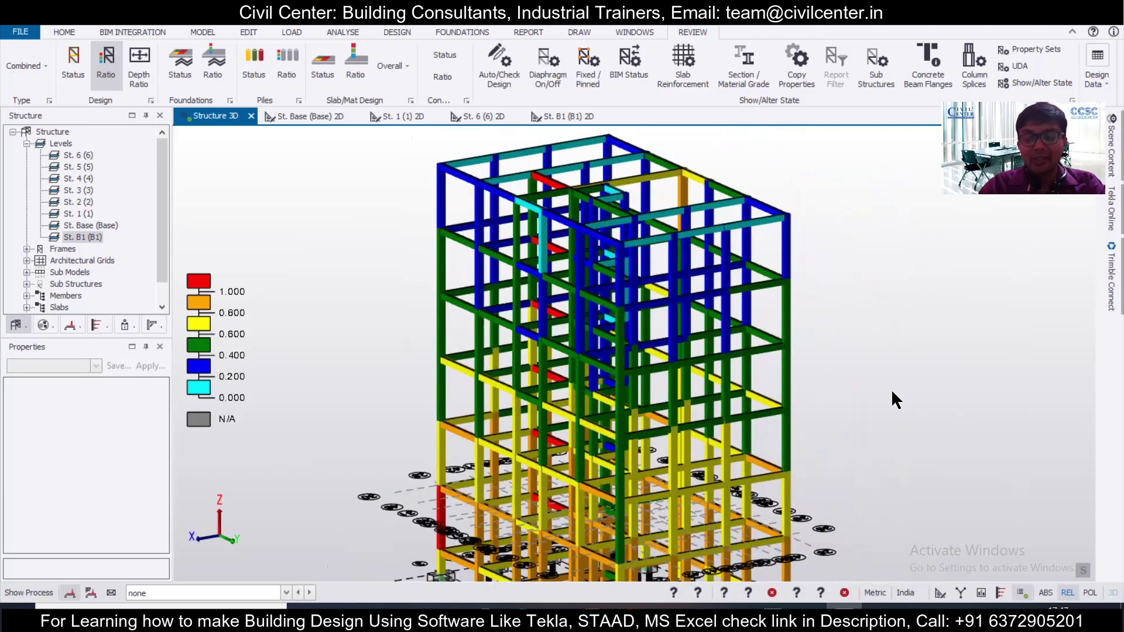
{"action": "scroll", "coordinate": [892, 392], "scroll_direction": "down", "scroll_amount": 2}
{"action": "middle_click_drag", "start_coordinate": [892, 392], "coordinate": [807, 363]}
{"action": "scroll", "coordinate": [814, 377], "scroll_direction": "up", "scroll_amount": 1}
{"action": "scroll", "coordinate": [814, 378], "scroll_direction": "up", "scroll_amount": 1}
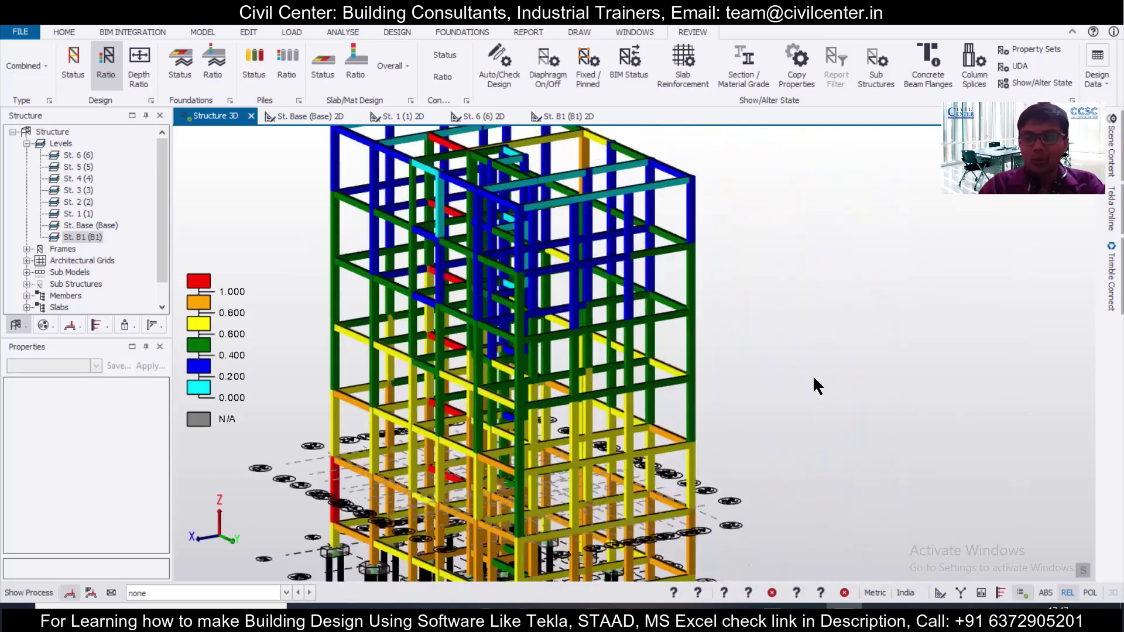